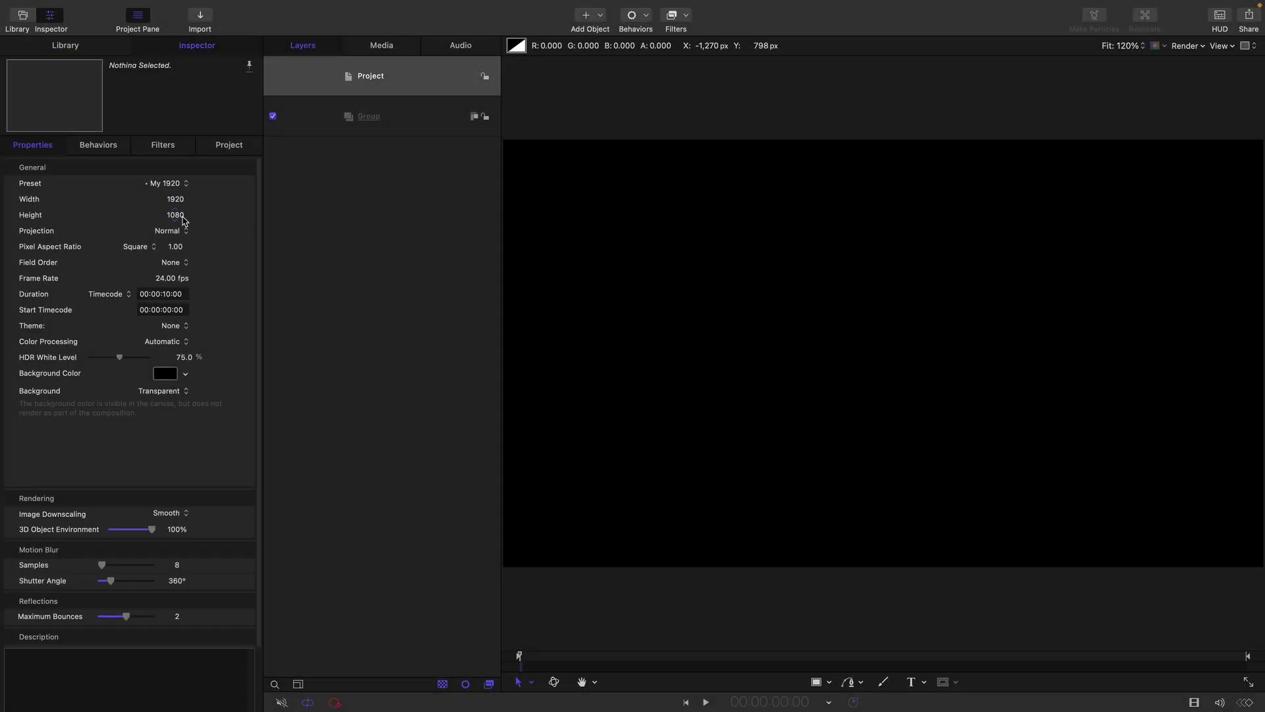
Step: Add a Checkerboard generator to the selected group
left_click(415, 125)
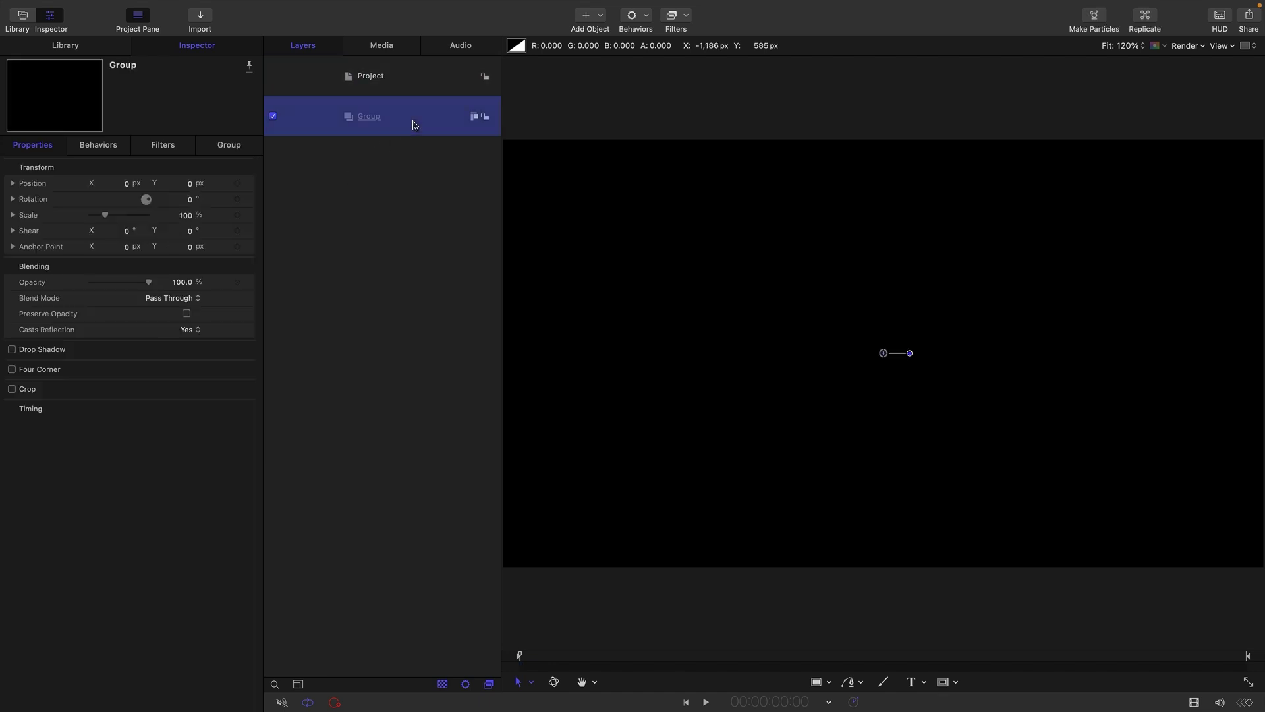
left_click(586, 15)
mouse_move(659, 156)
mouse_move(799, 172)
left_click(883, 201)
Step: Change the checkerboard's Color 1 from white to Tin grey
left_click(178, 262)
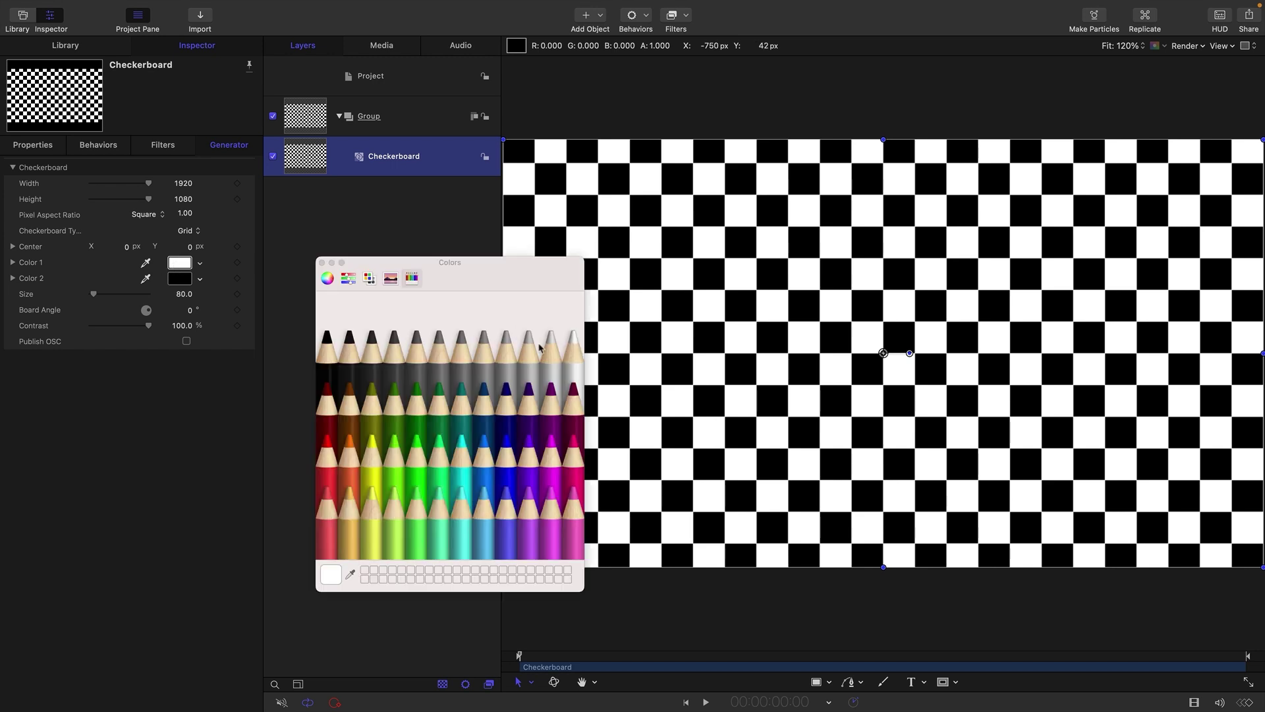
left_click(439, 343)
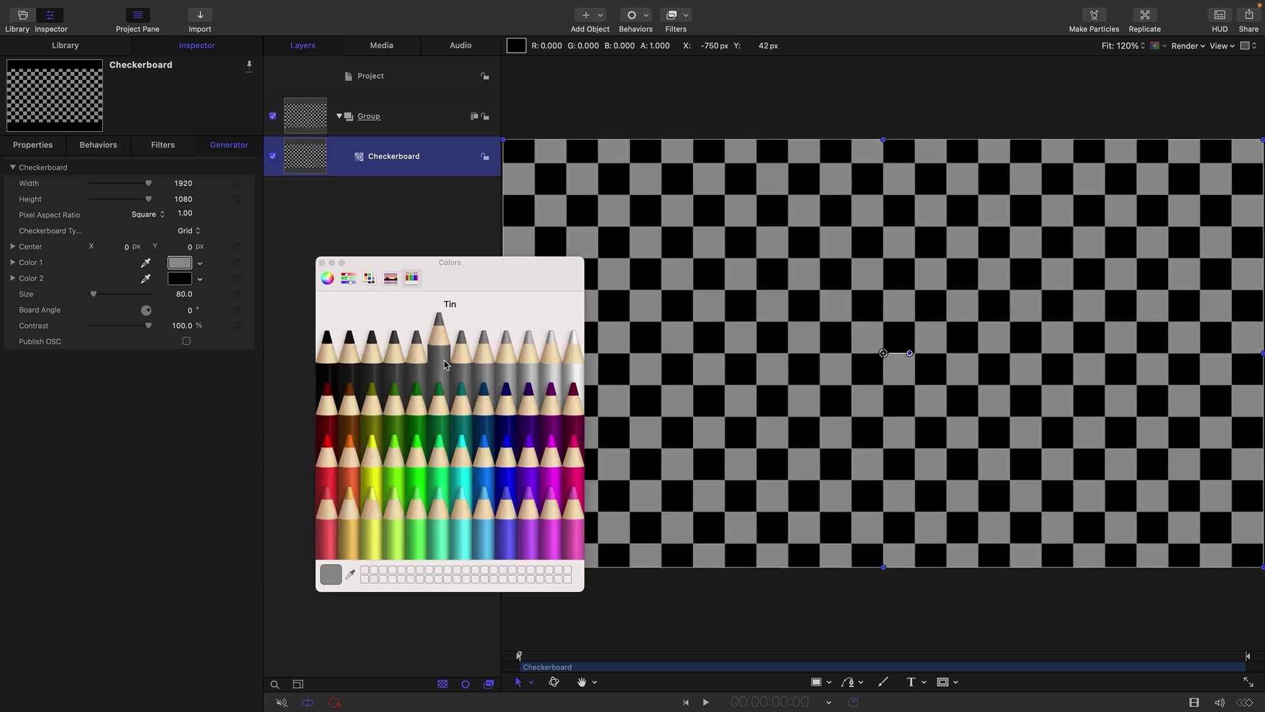
left_click(322, 263)
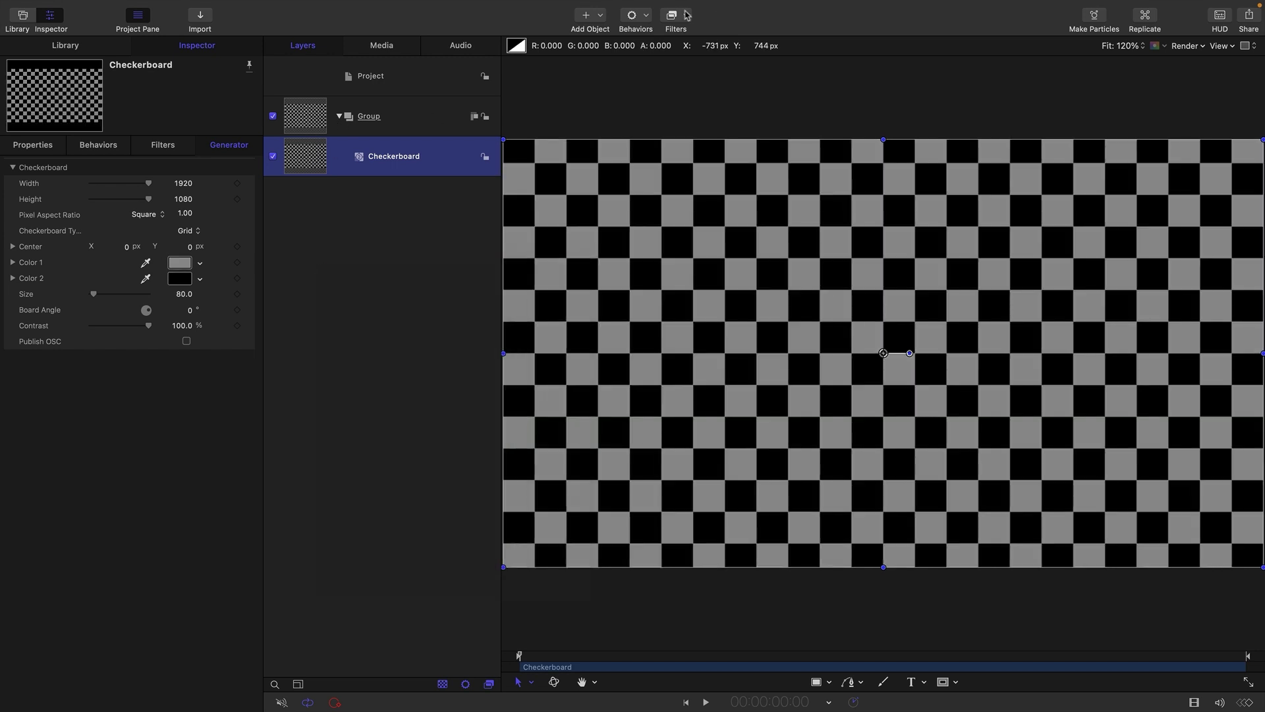
Step: Apply a Ring Lens distortion to the checkerboard and drag its centre back near the canvas middle
left_click(689, 20)
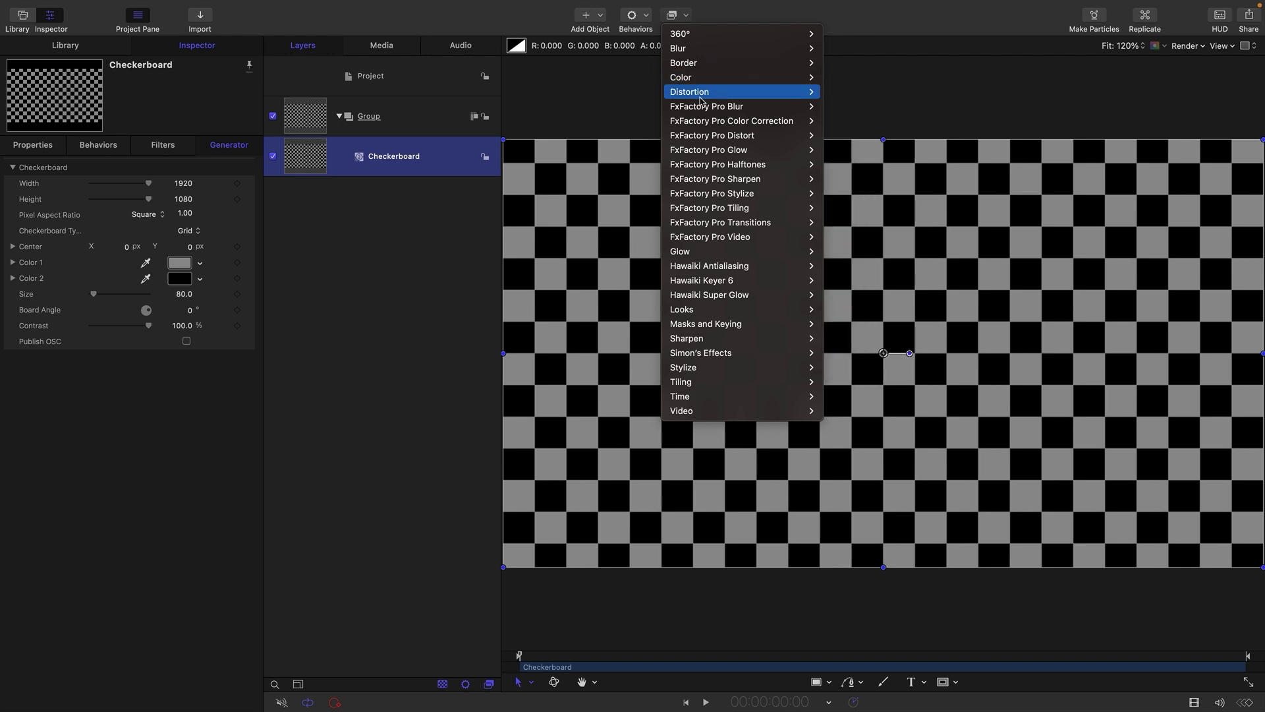
mouse_move(702, 96)
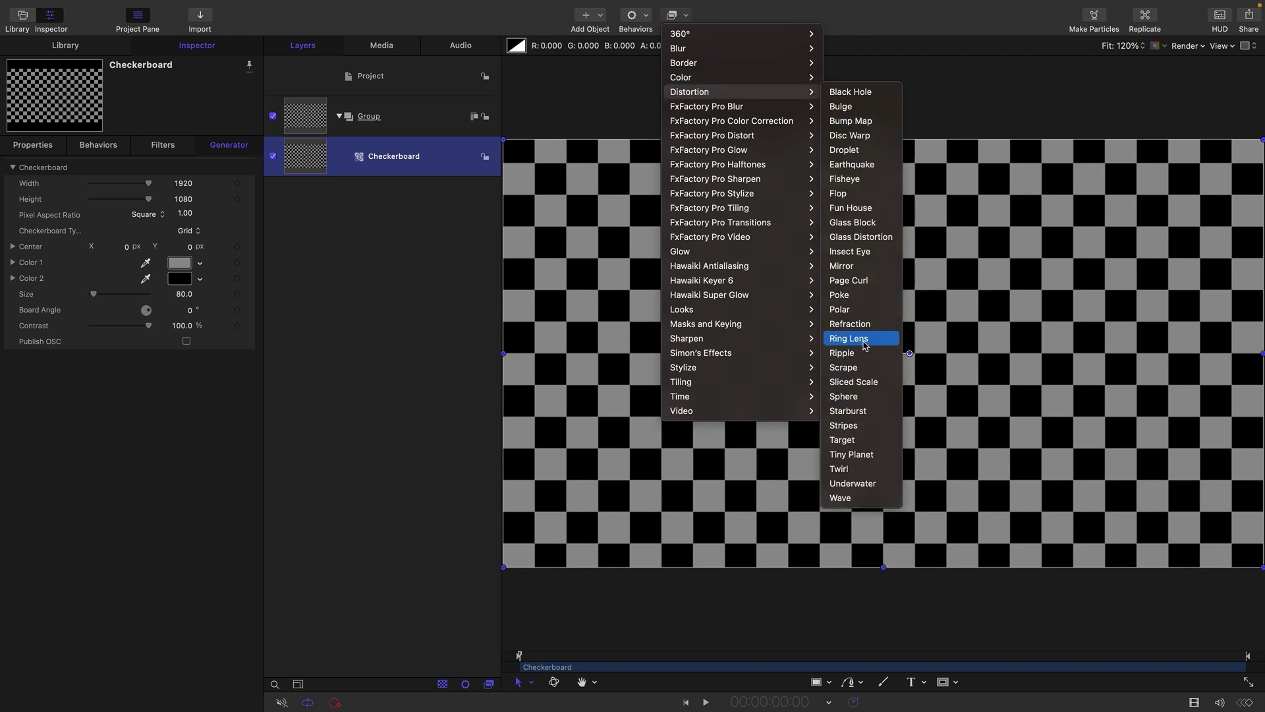
left_click(857, 339)
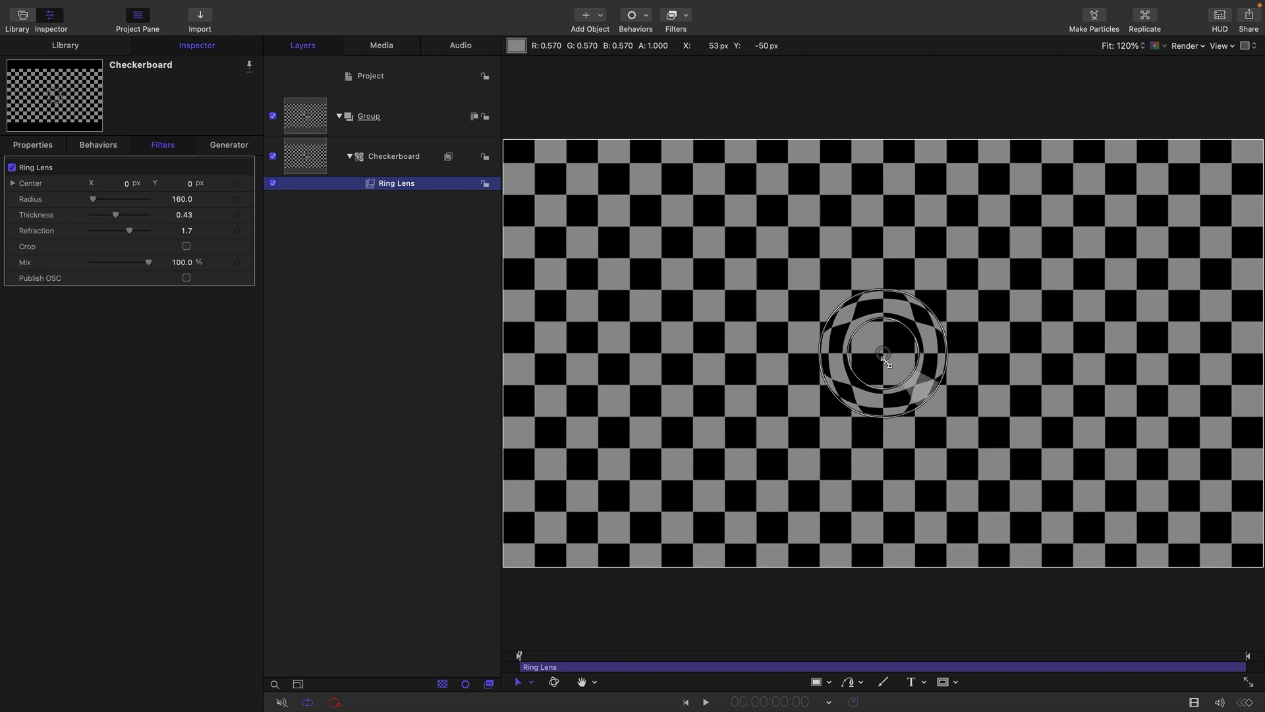
left_click_drag(883, 352, 1034, 305)
left_click_drag(1229, 332, 877, 359)
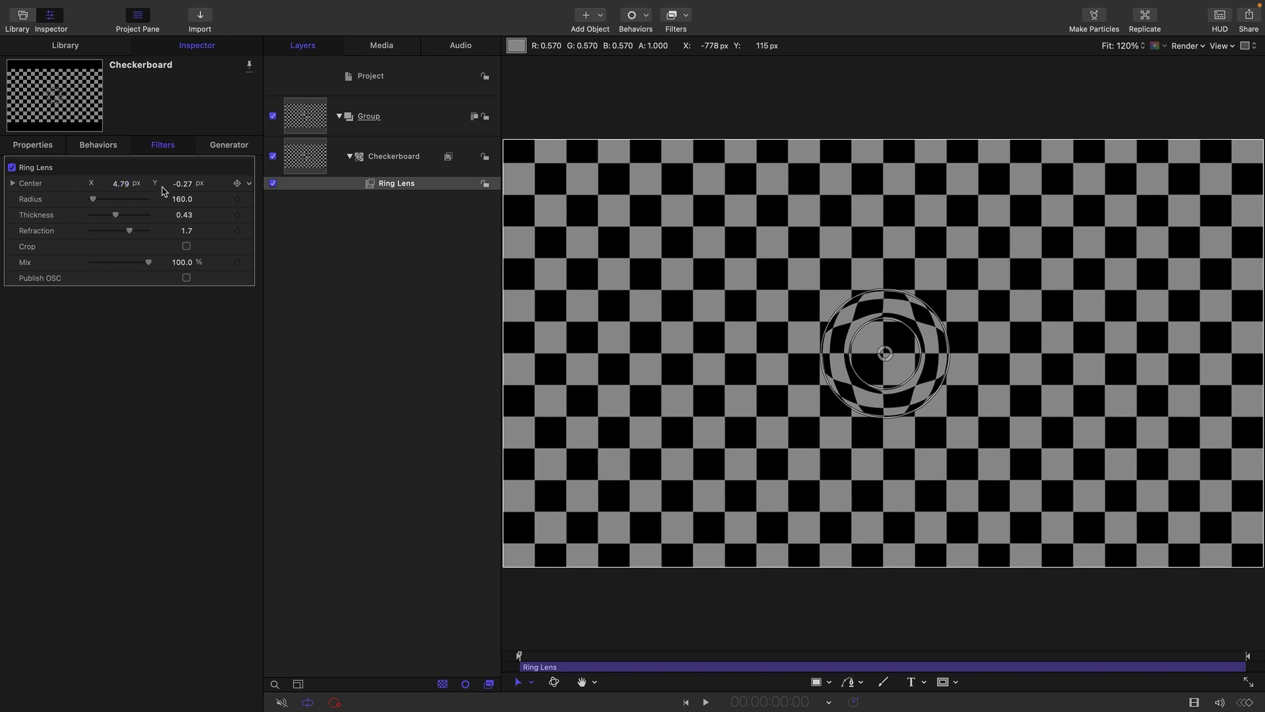
right_click(136, 172)
Step: Reset the Ring Lens Center to 0, 0, expand it into X and Y, and keep the layer name Ring Lens
left_click(159, 176)
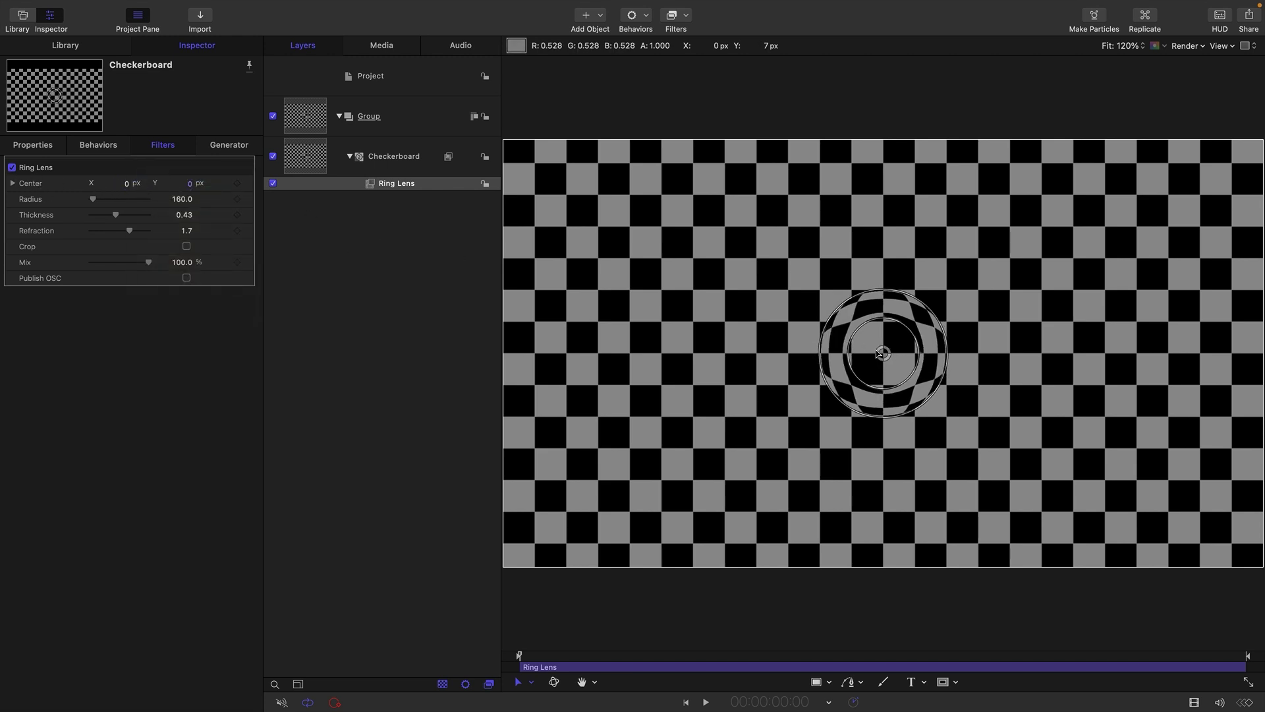
left_click(13, 184)
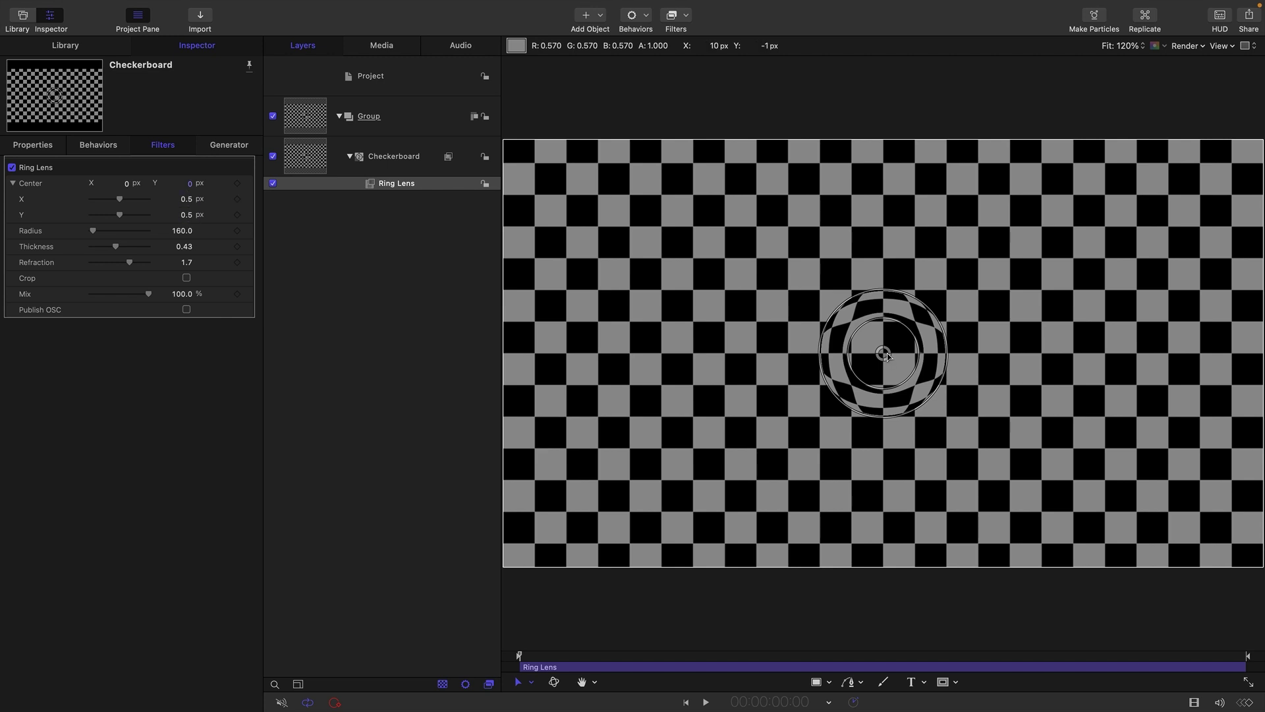
left_click(951, 327)
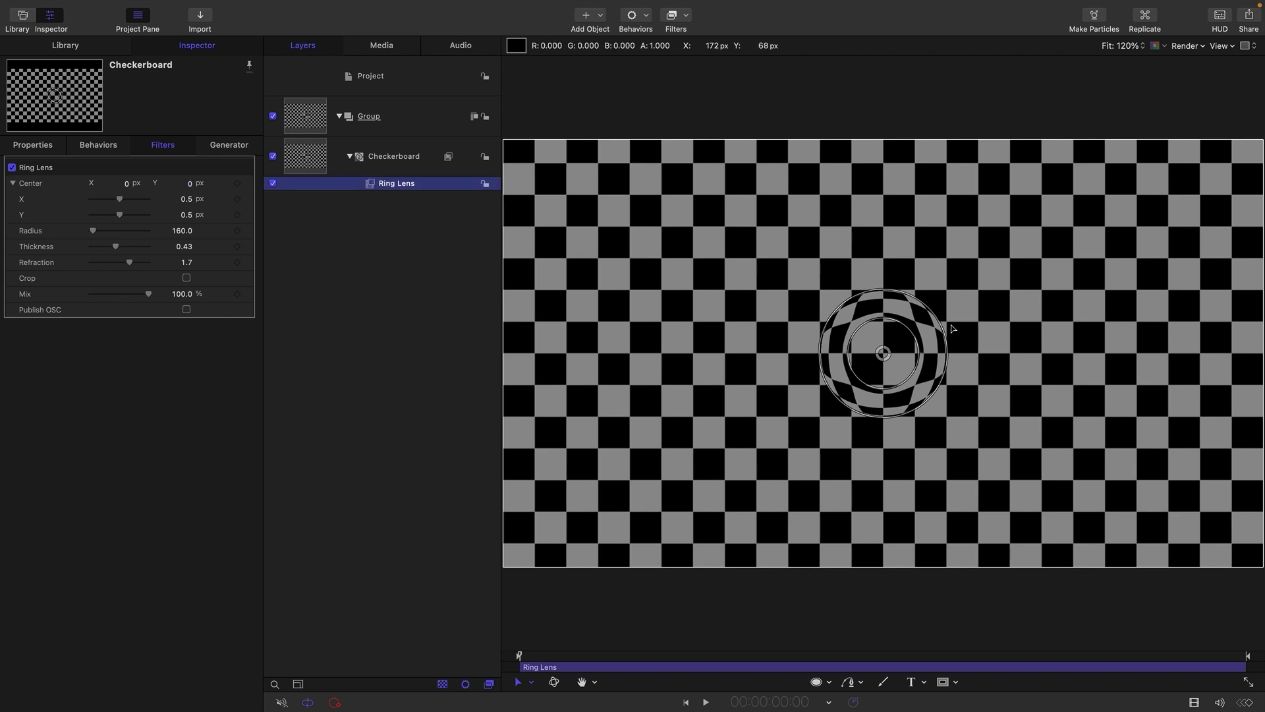
double_click(371, 186)
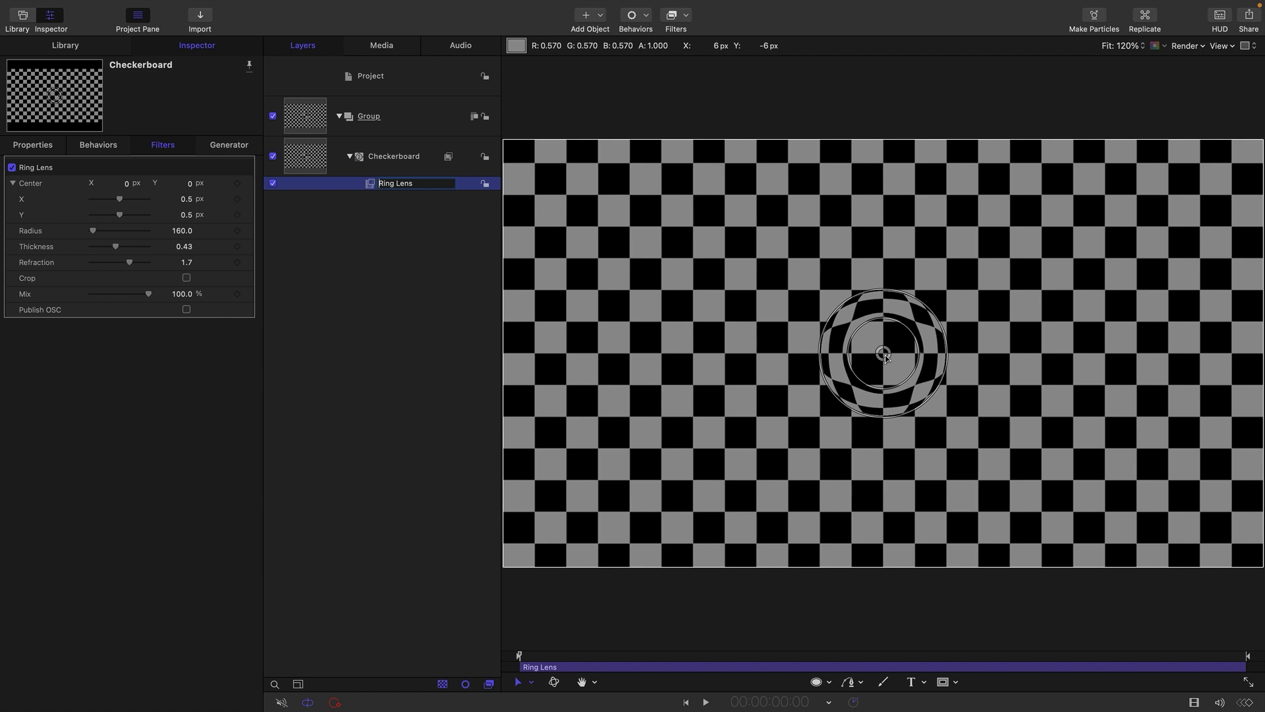
left_click(369, 188)
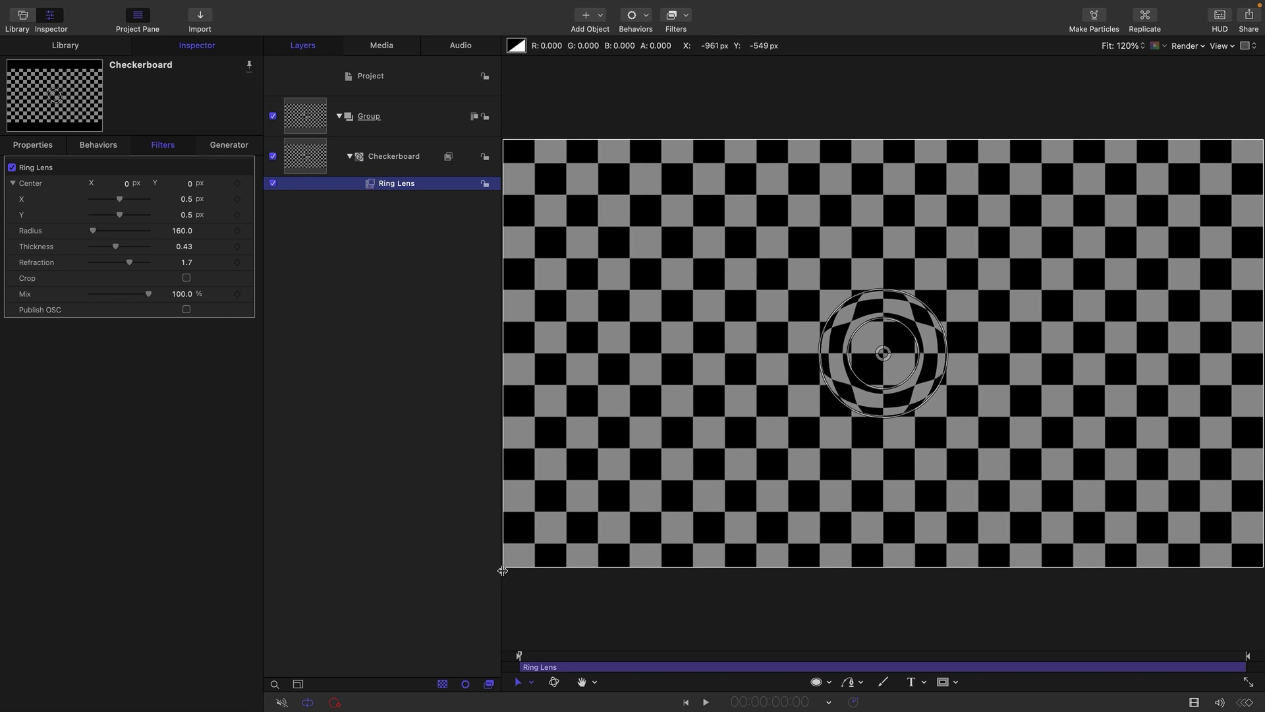
left_click(187, 199)
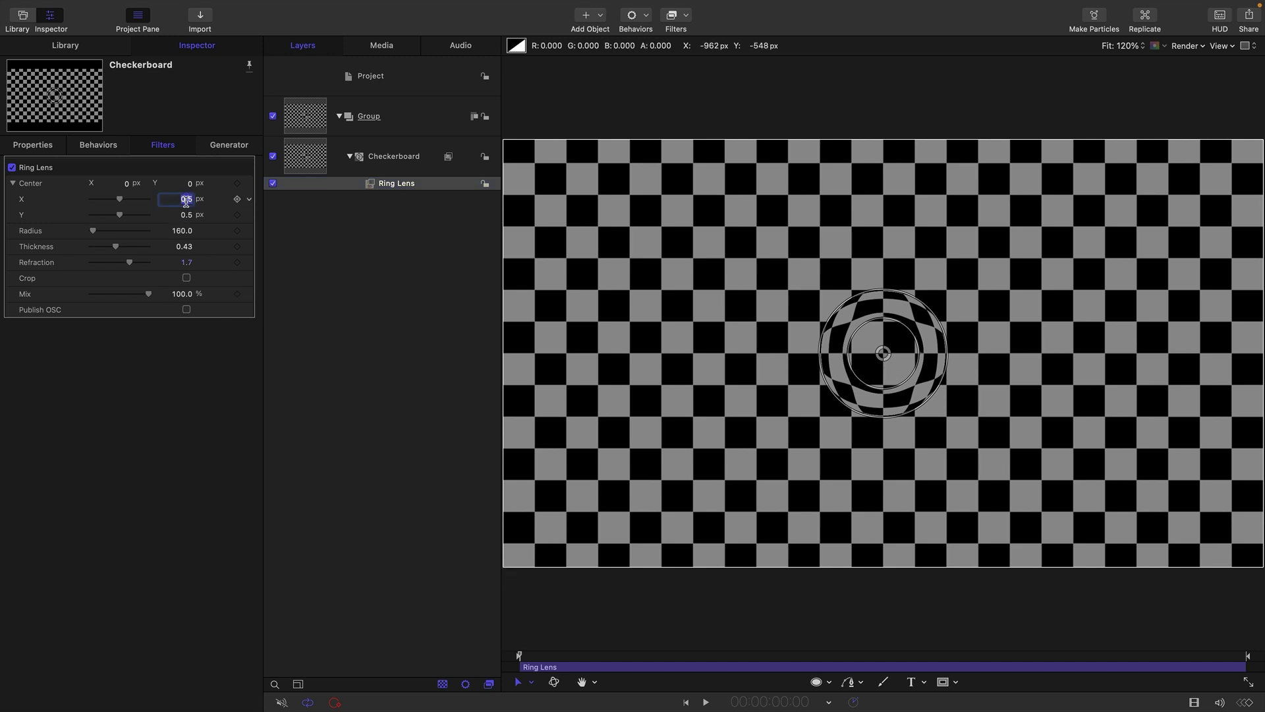
type("0")
key("Tab")
type("0")
key("Return")
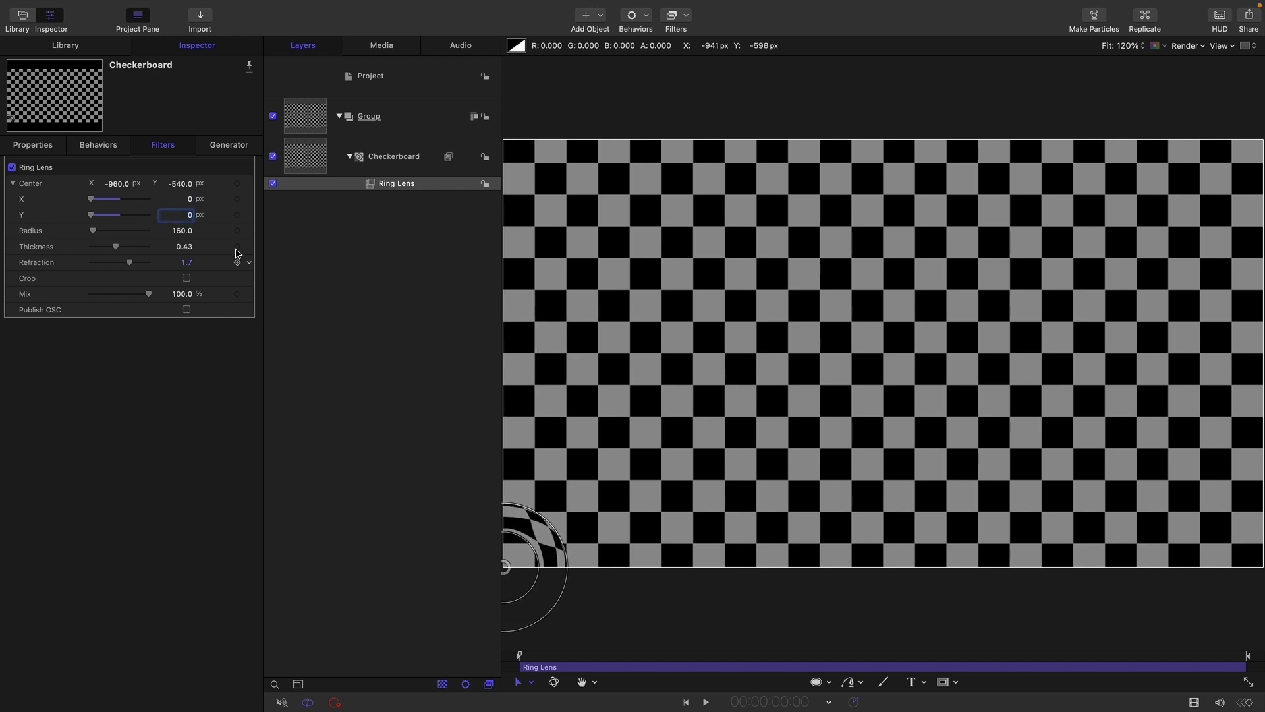
left_click(190, 199)
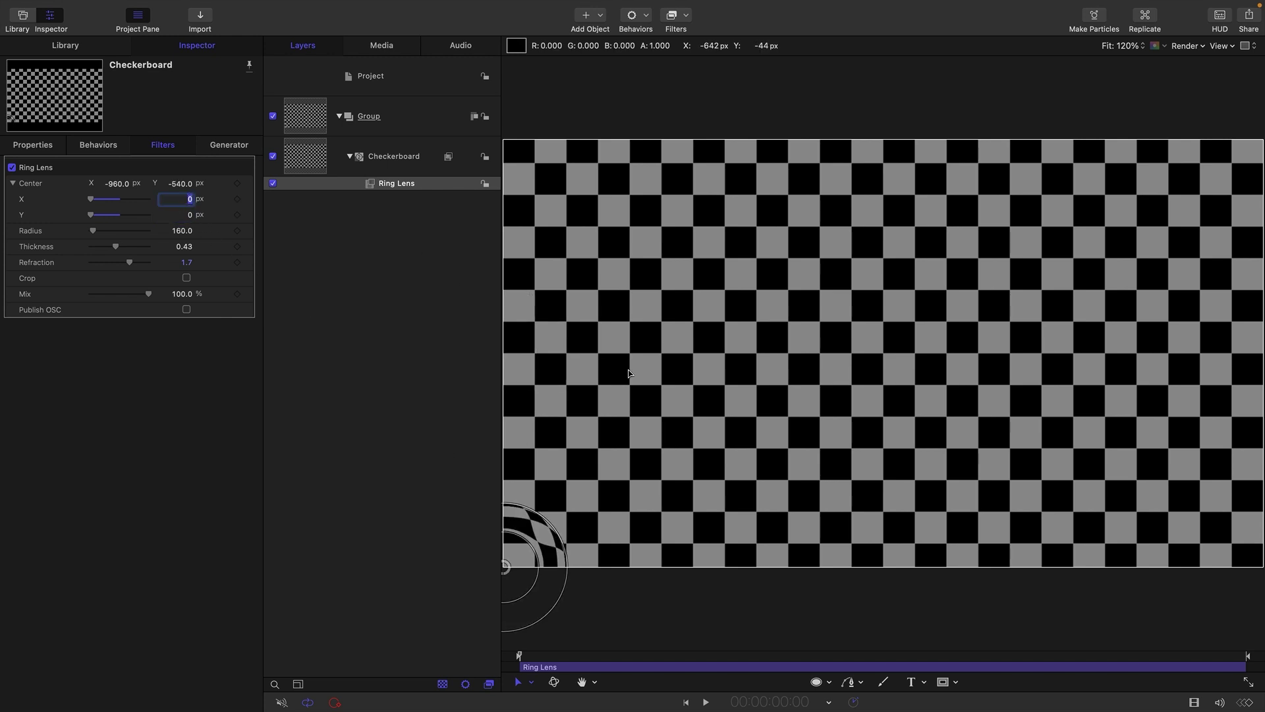
type("1")
key("Tab")
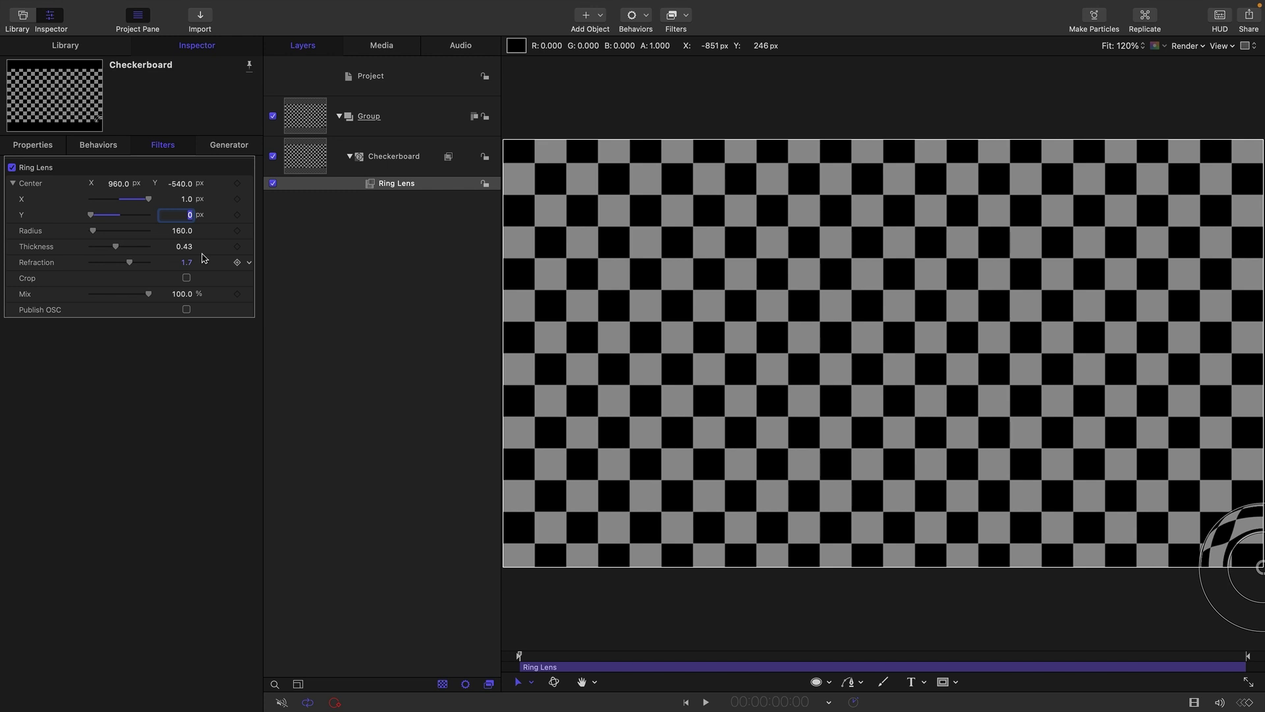
type("1")
key("Return")
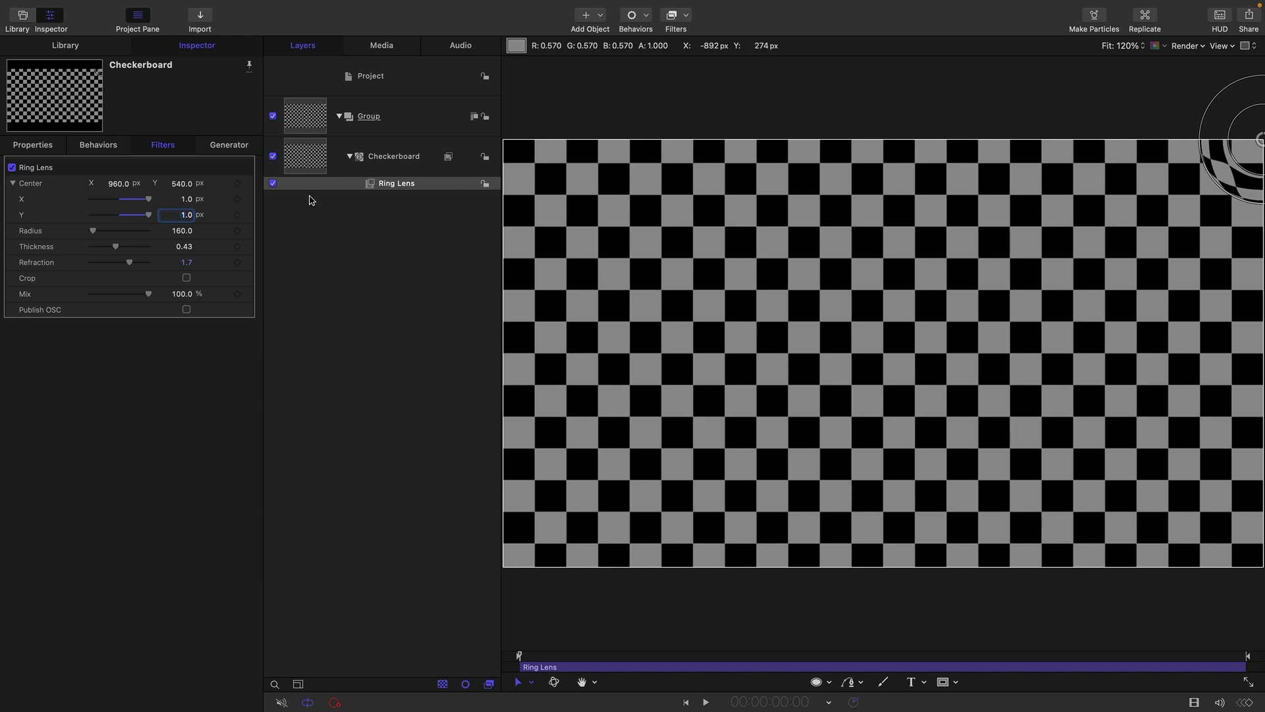
left_click(250, 184)
left_click(206, 173)
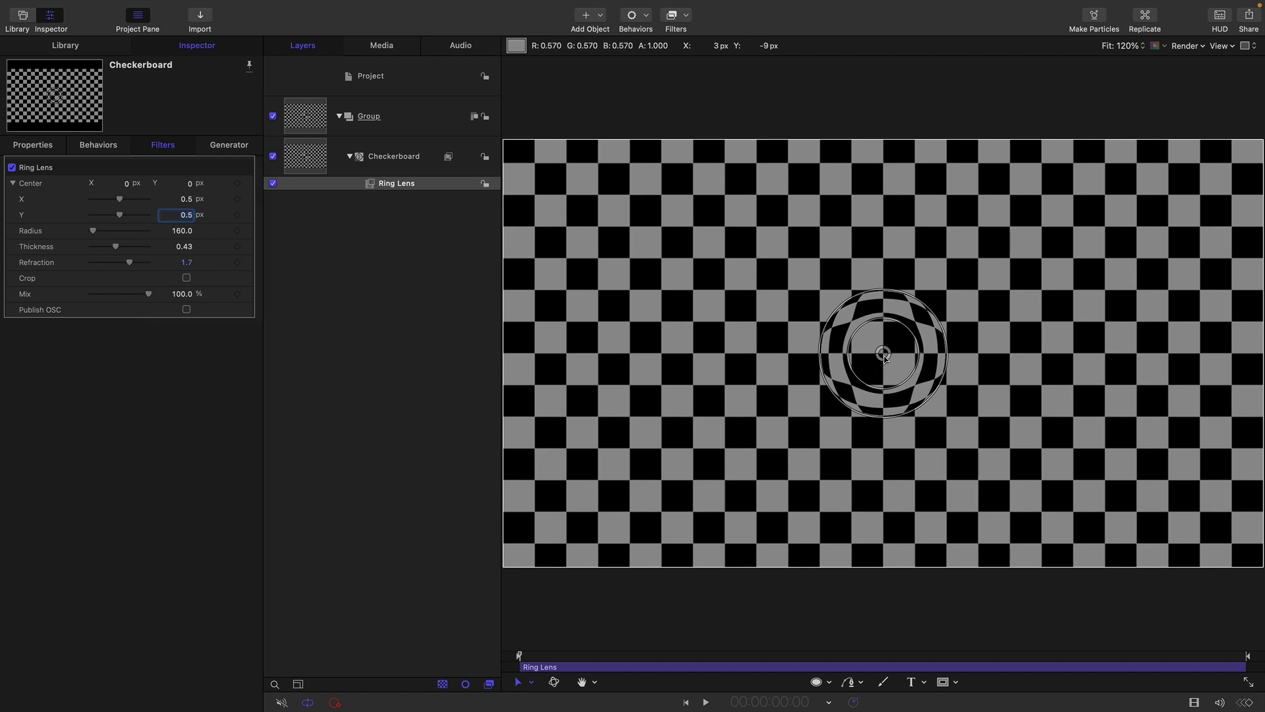
left_click_drag(885, 356, 883, 397)
Step: Draw a circle from the lens centre, fill it Lemon yellow, and show its transform properties
left_click(829, 684)
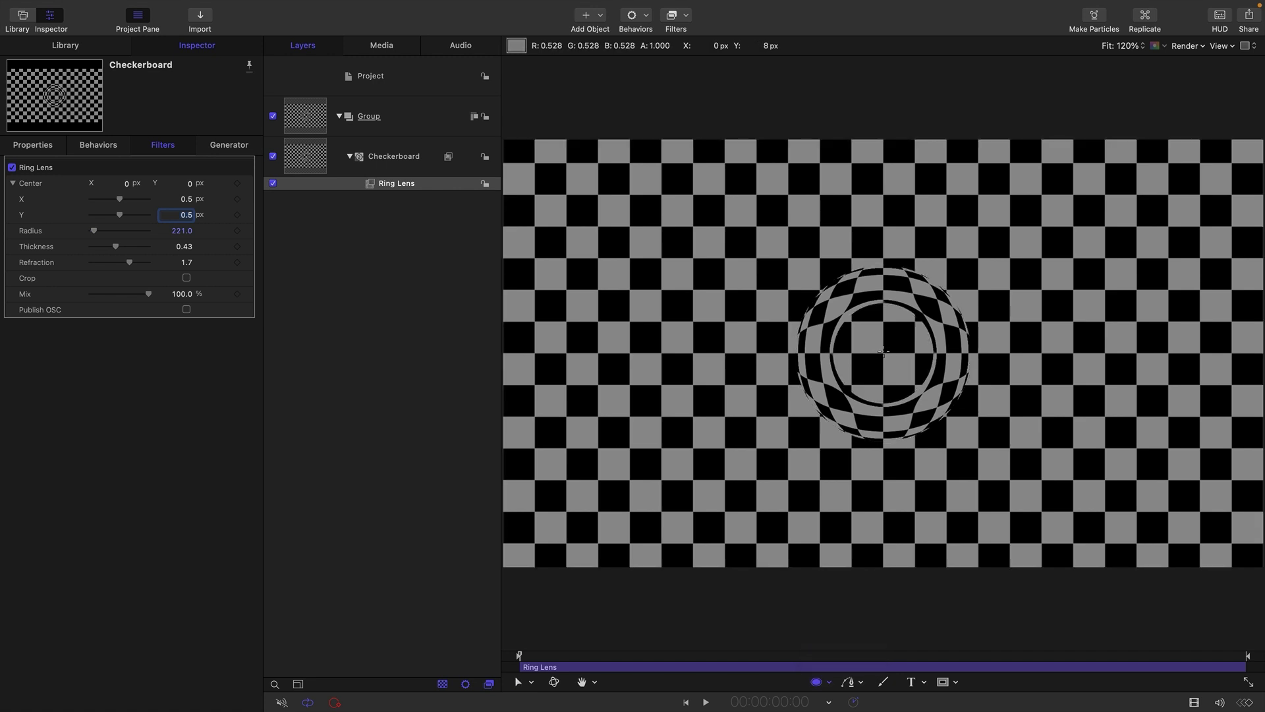
left_click_drag(884, 354, 938, 407)
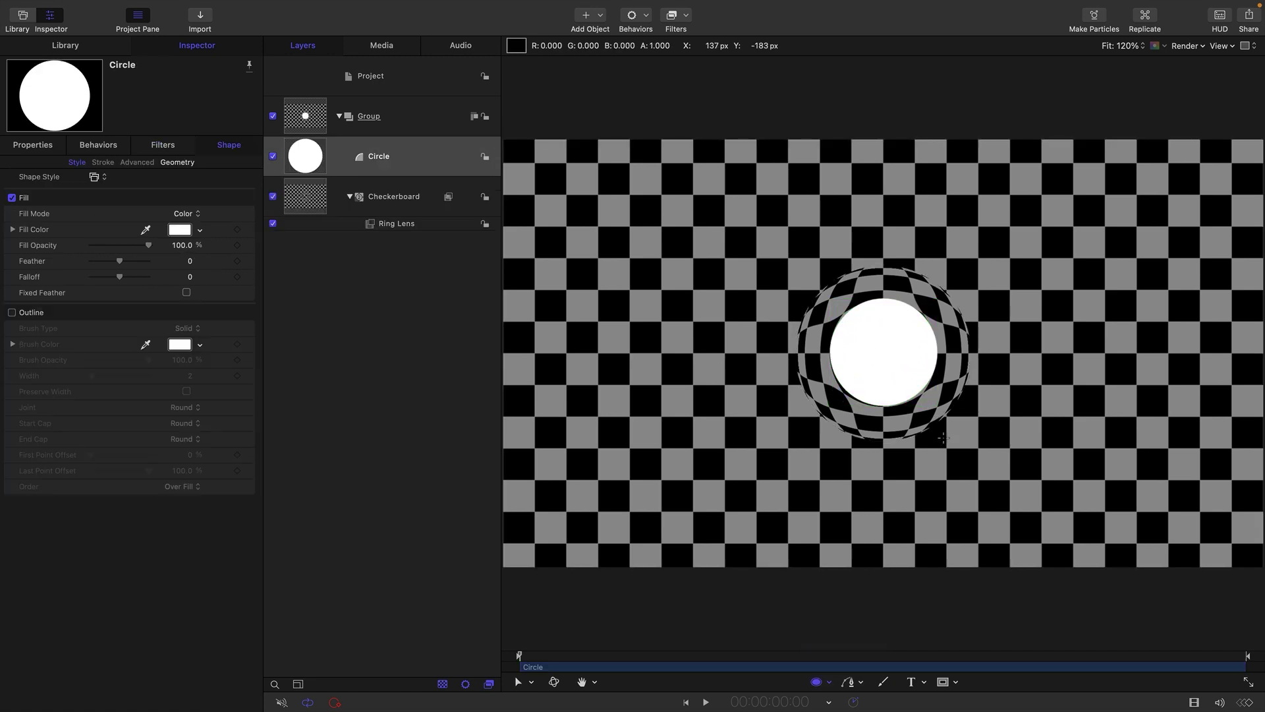
left_click(179, 229)
left_click(373, 455)
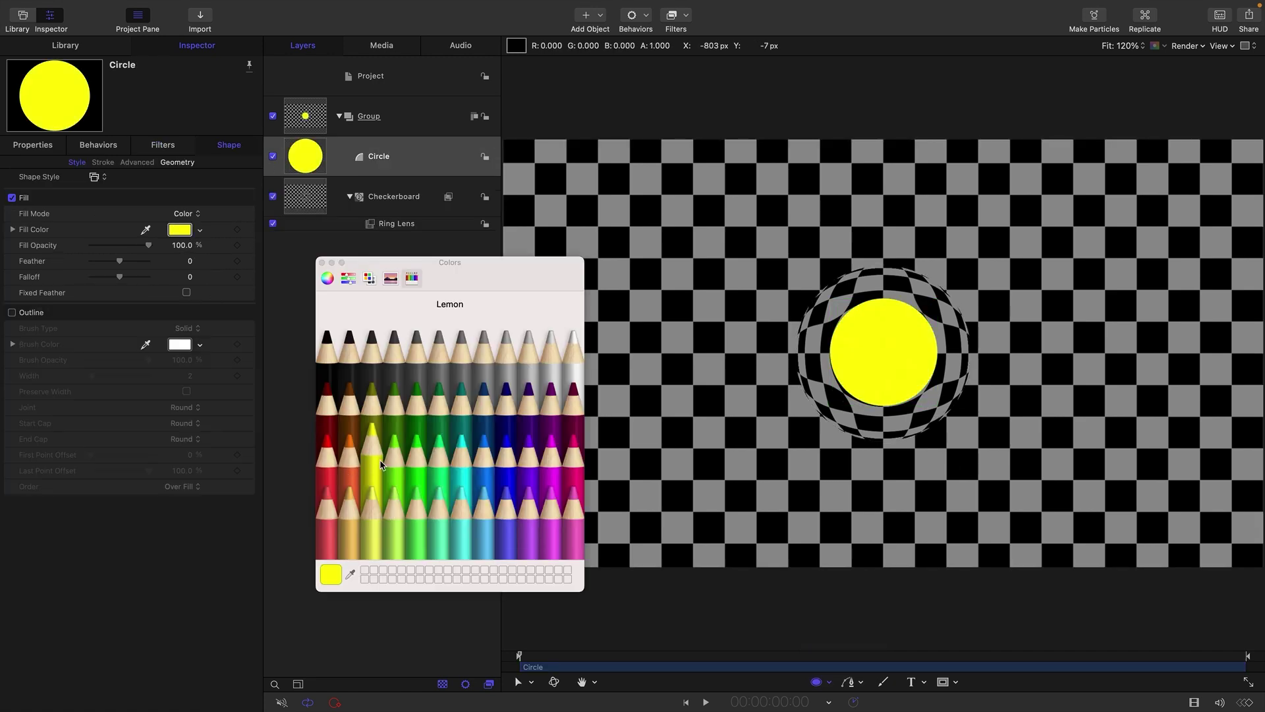
left_click(323, 262)
left_click(304, 150)
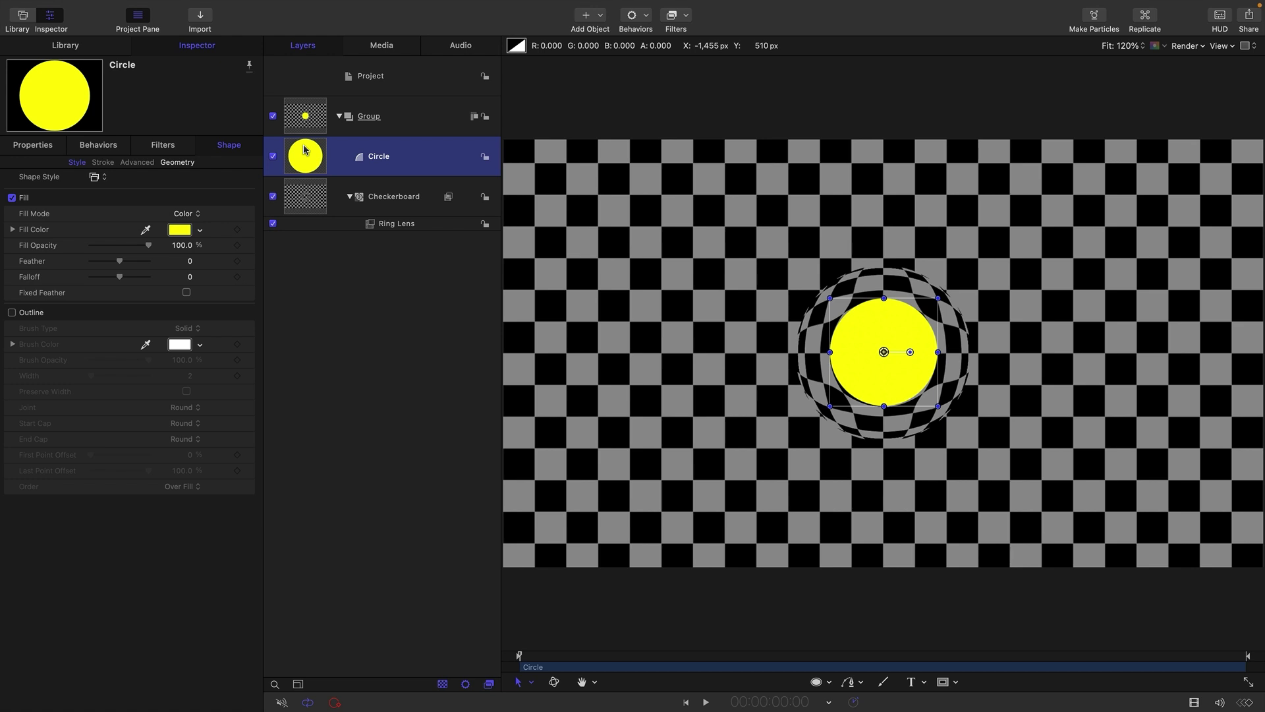
left_click(31, 146)
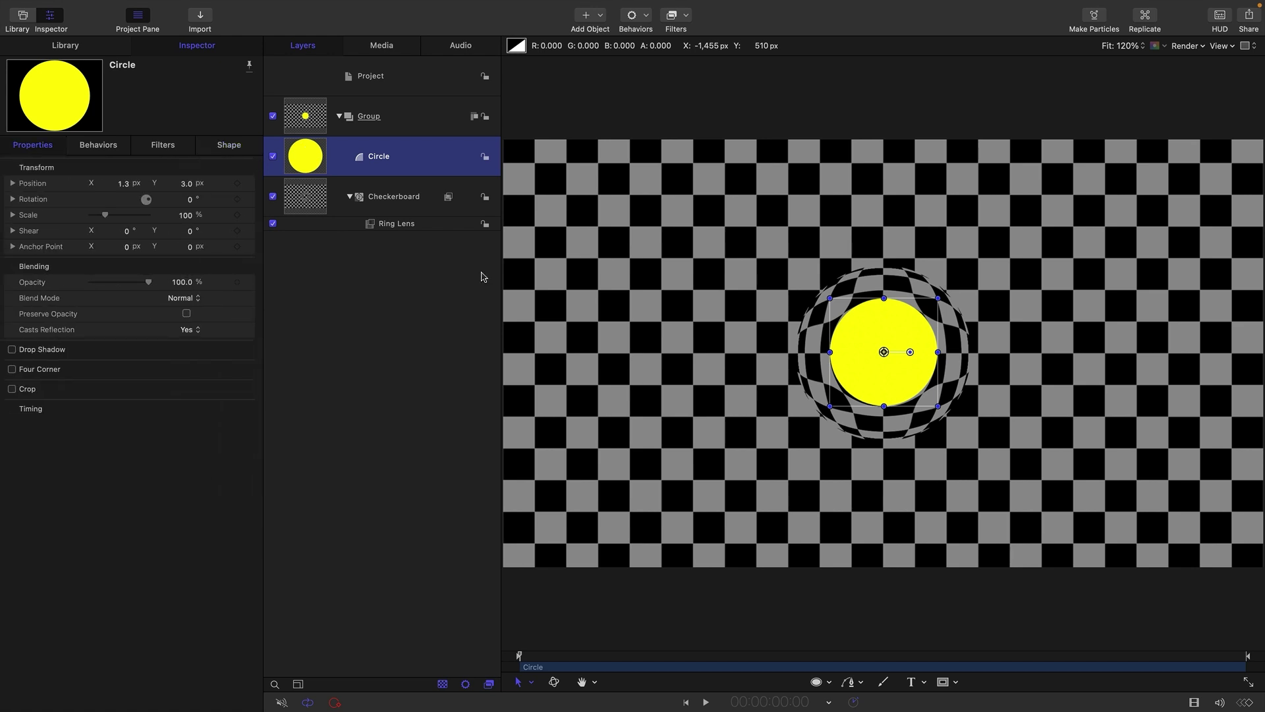
Step: Add a Link behavior to the circle's Position with the Checkerboard as its source object
left_click(13, 183)
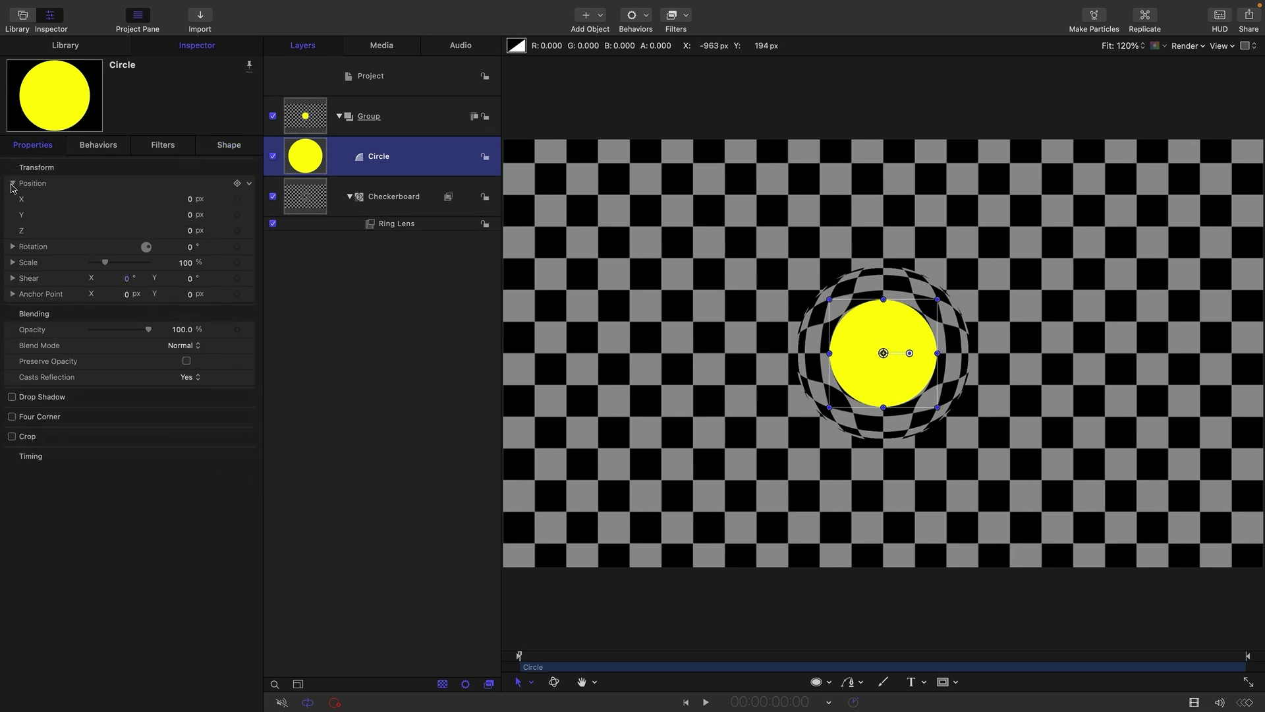
left_click(251, 184)
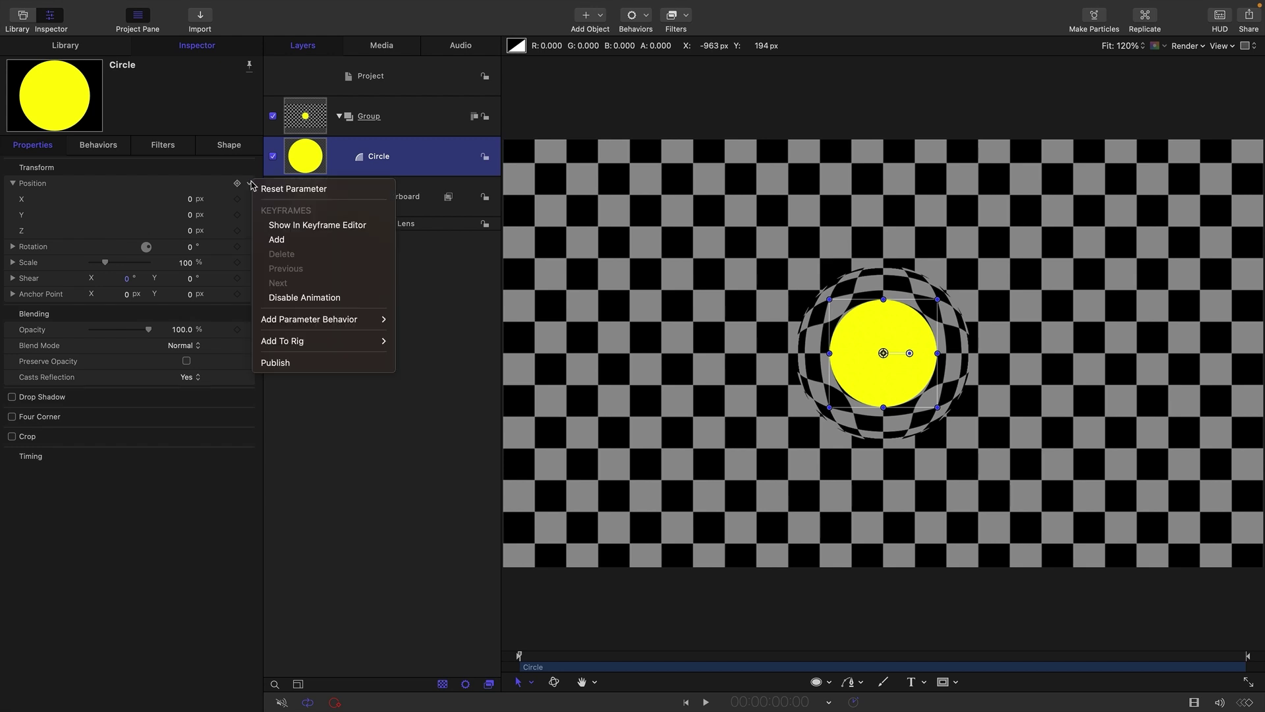
mouse_move(331, 317)
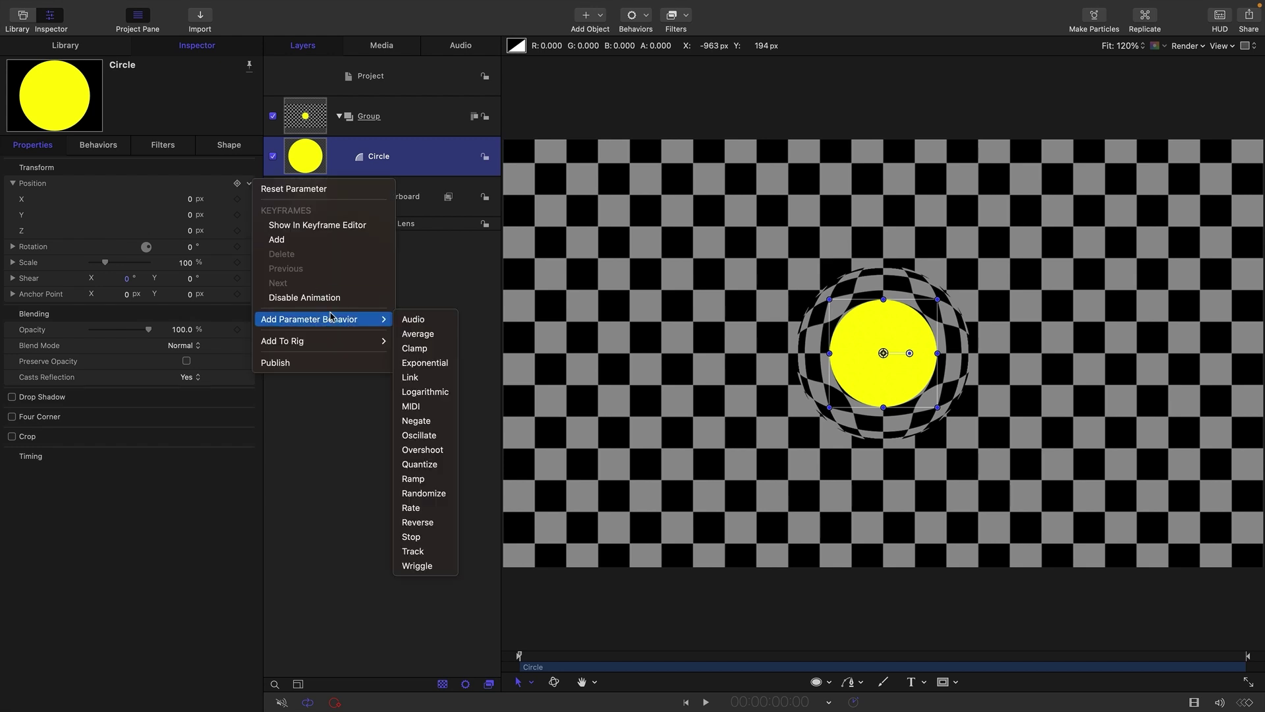
left_click(411, 377)
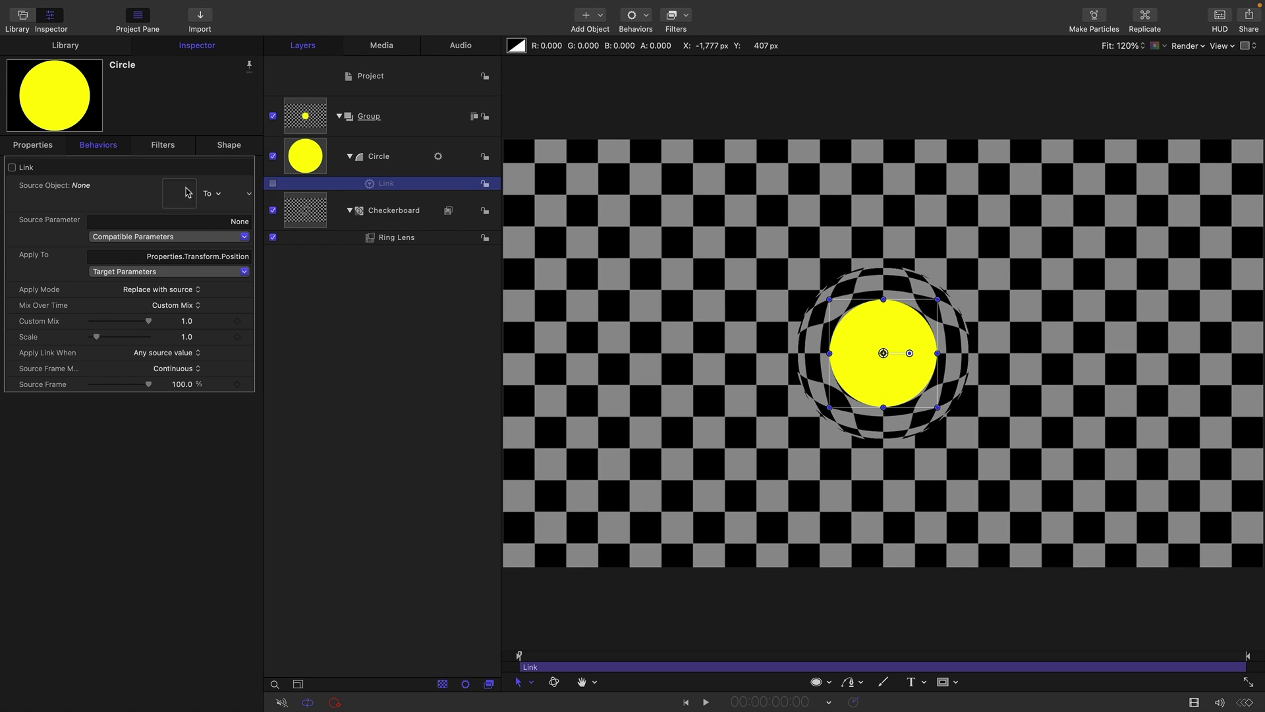
left_click_drag(346, 234, 180, 196)
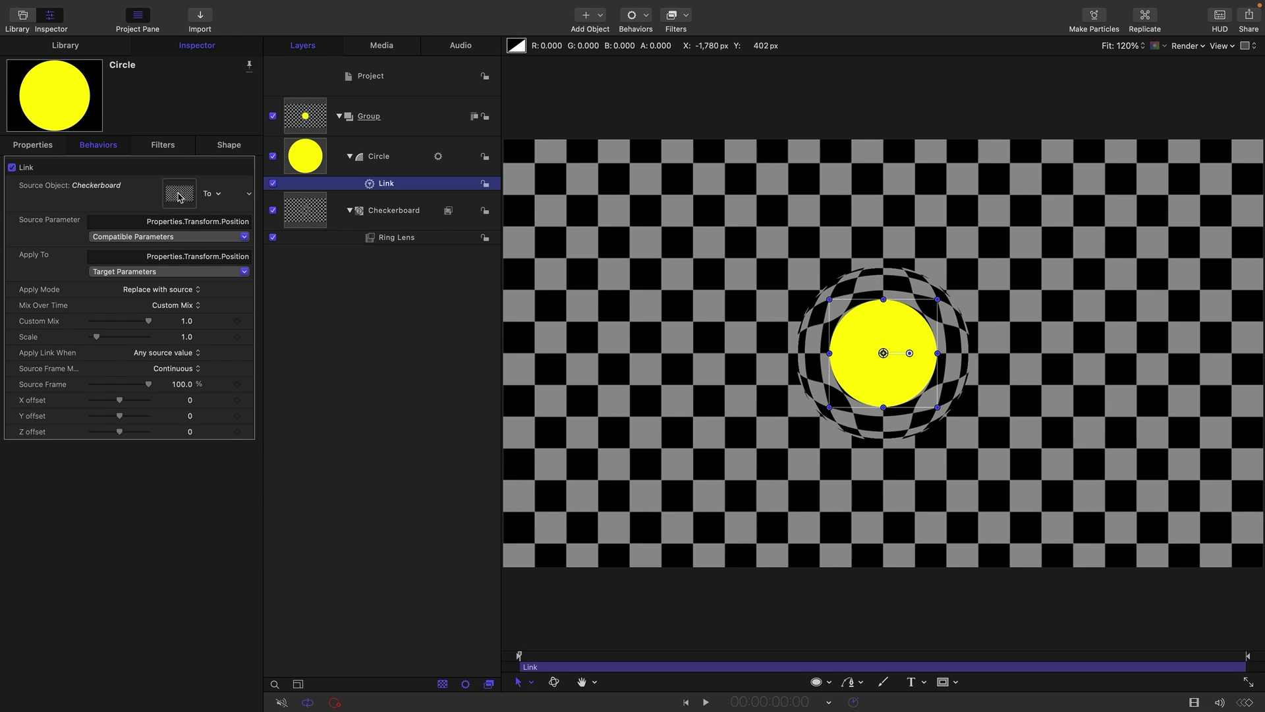
left_click(238, 237)
Step: Leave the source parameter unchanged and browse the target to Properties > Transform > Position's axis options
mouse_move(242, 252)
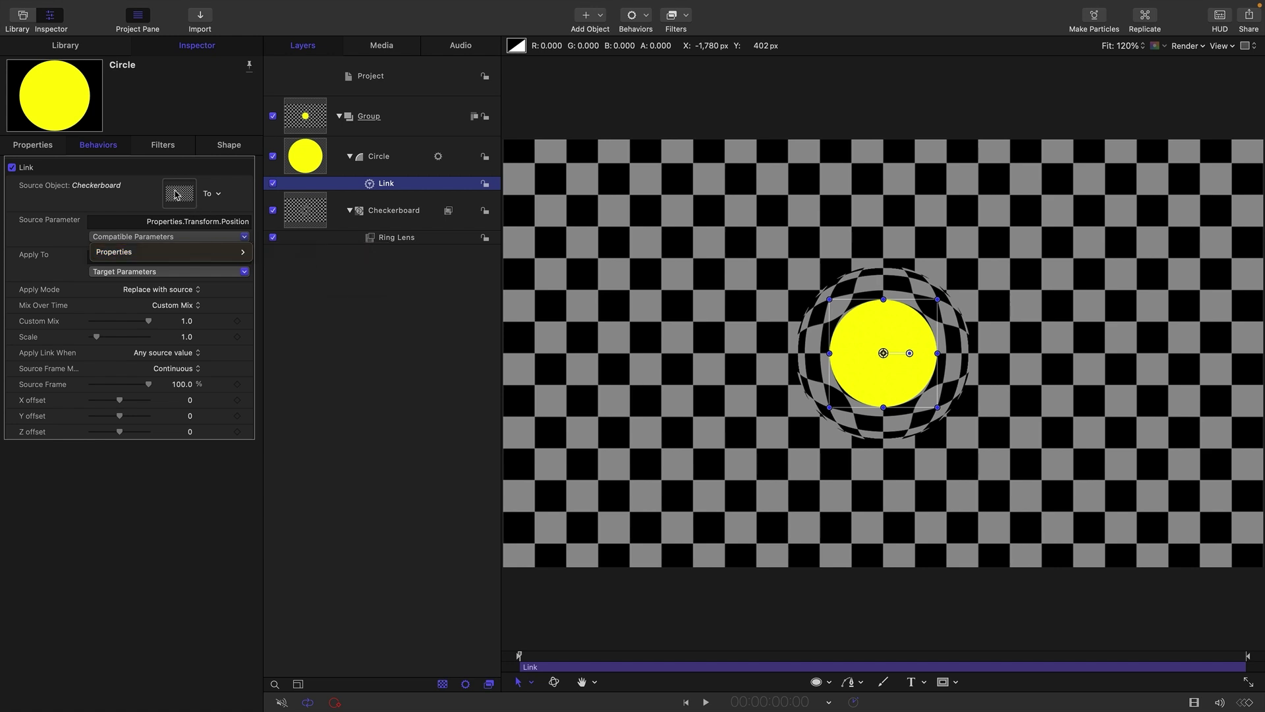
left_click(441, 341)
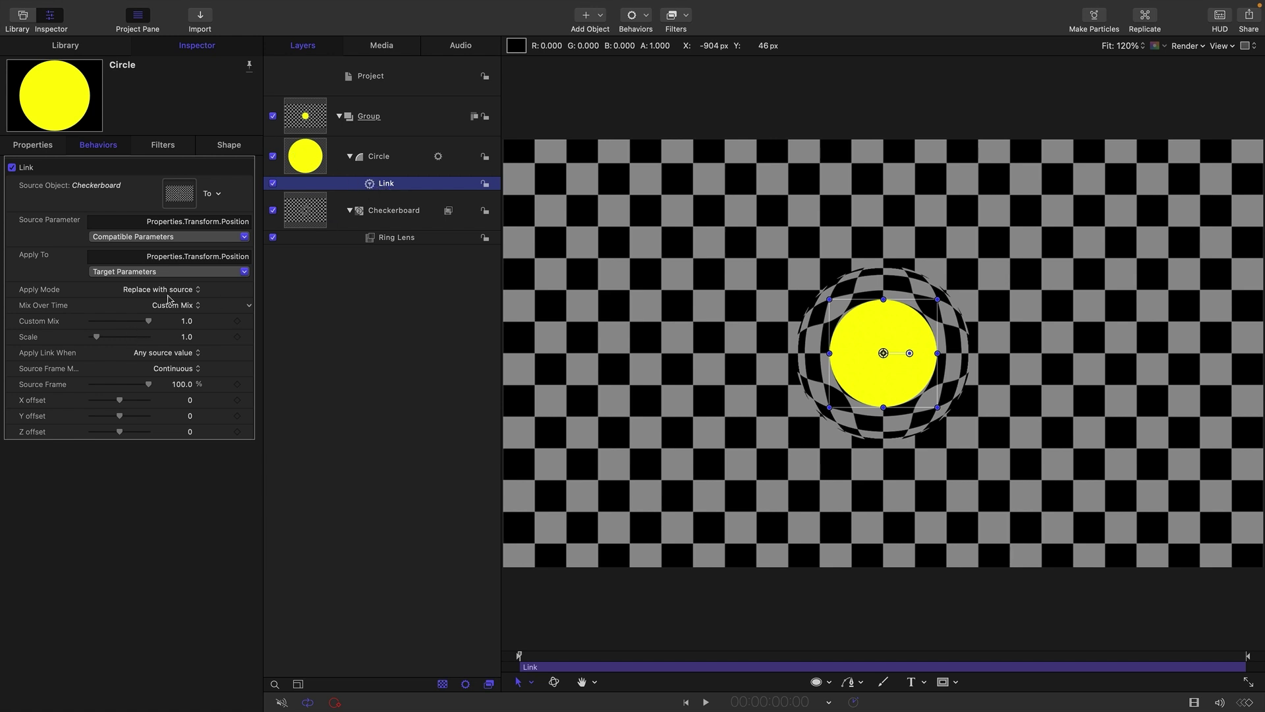
left_click(221, 275)
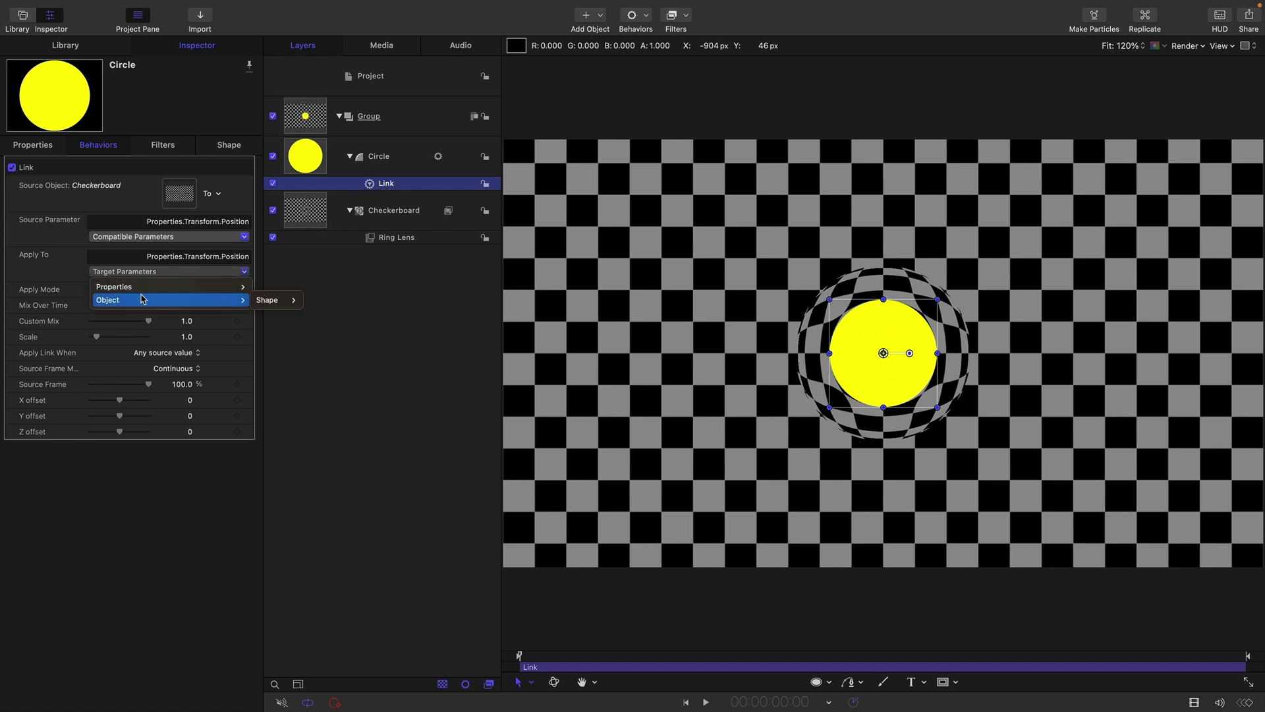
mouse_move(145, 292)
mouse_move(273, 287)
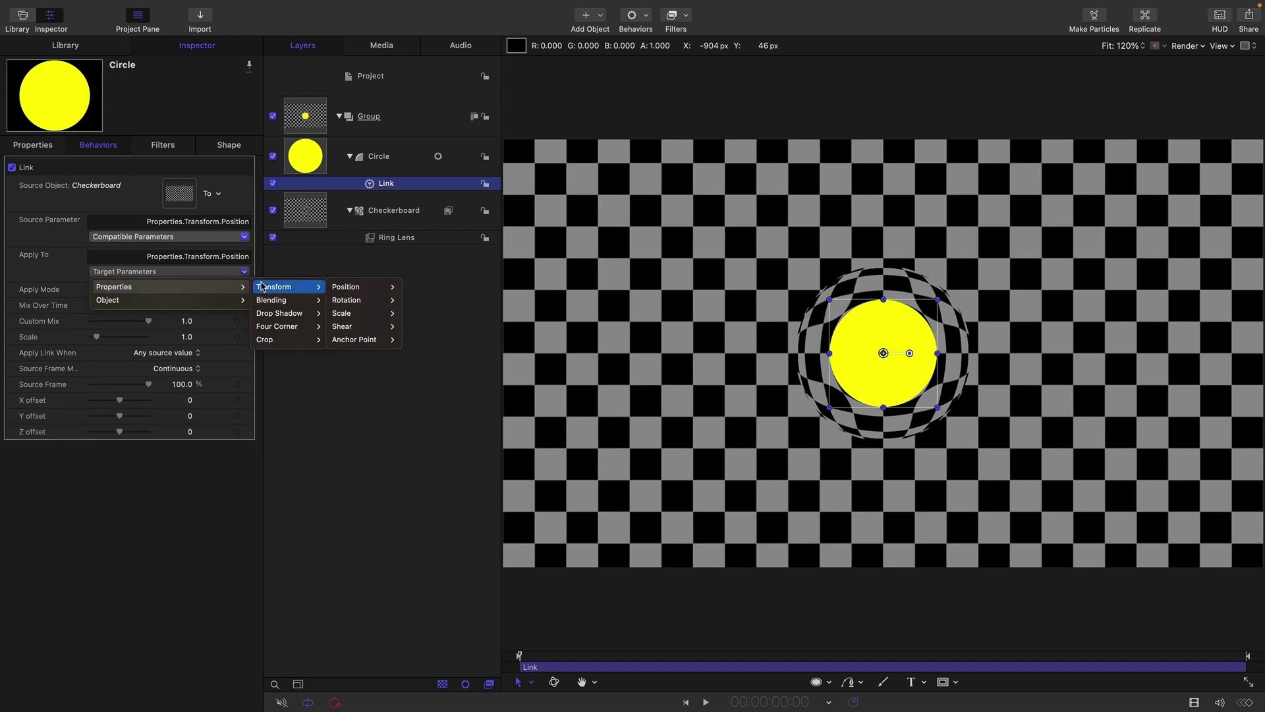
mouse_move(393, 291)
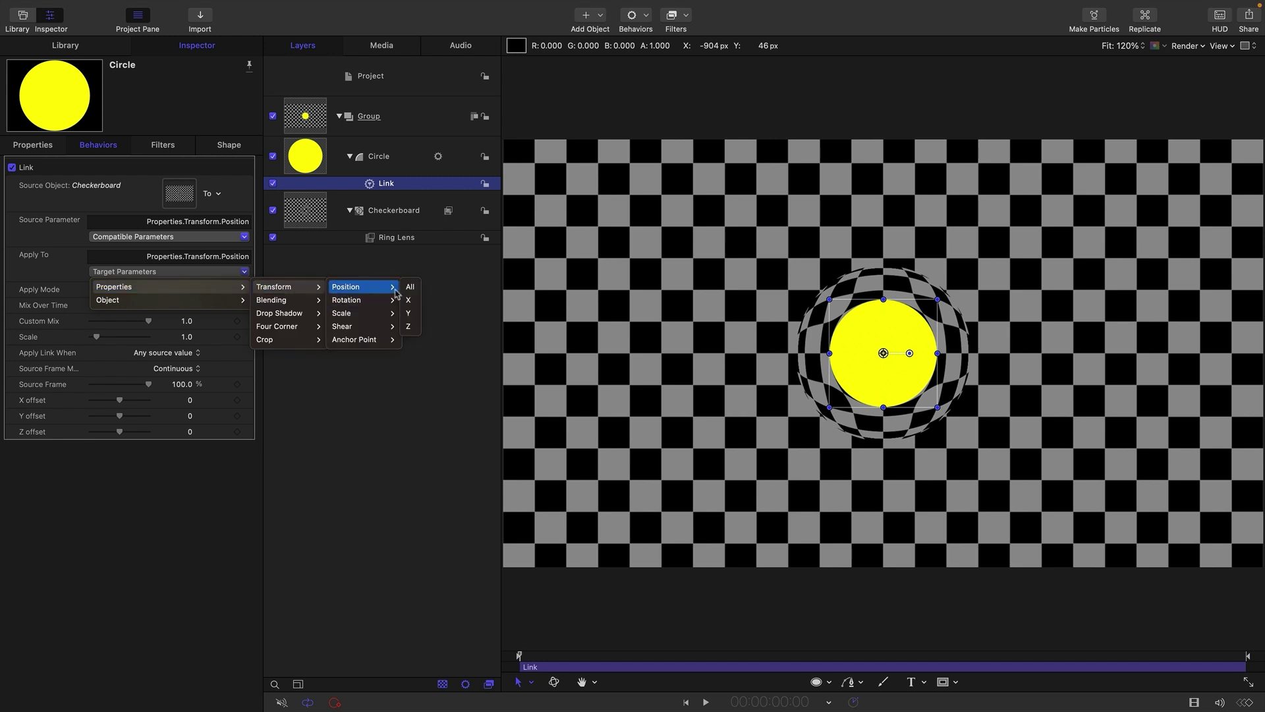
Step: Make the link drive the circle's Position X from the Ring Lens Center X
left_click(410, 301)
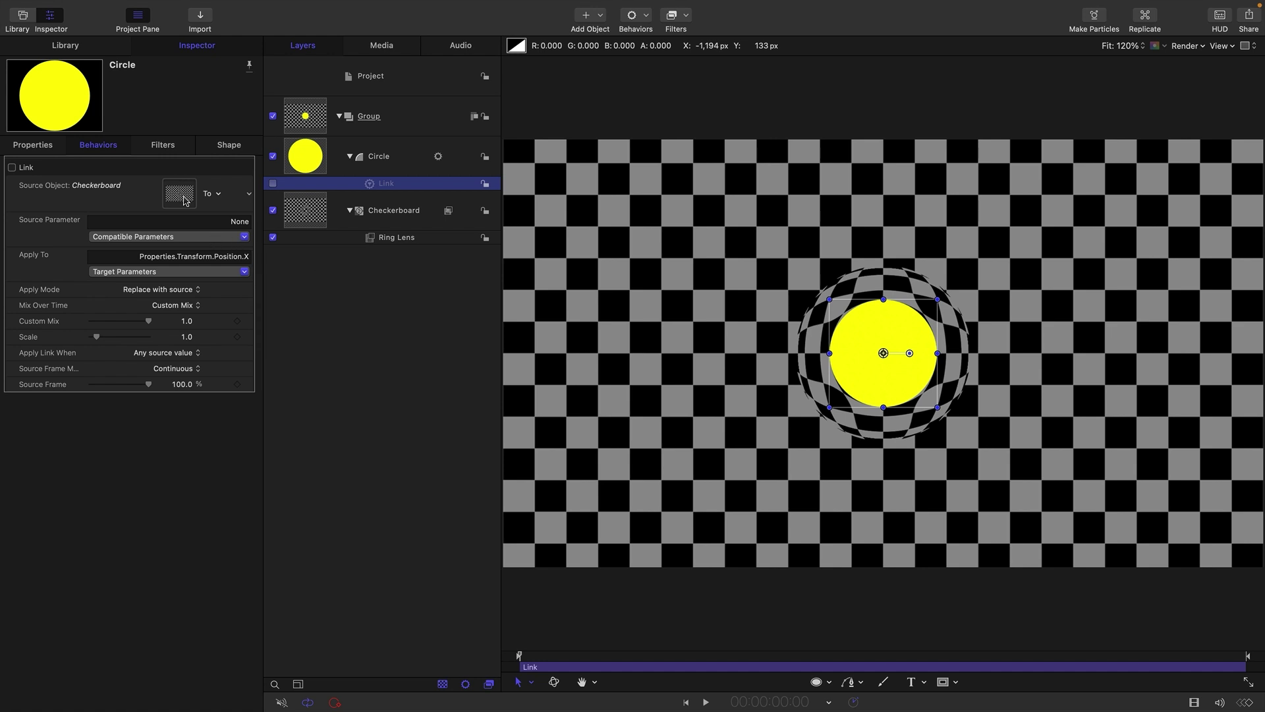
left_click(218, 237)
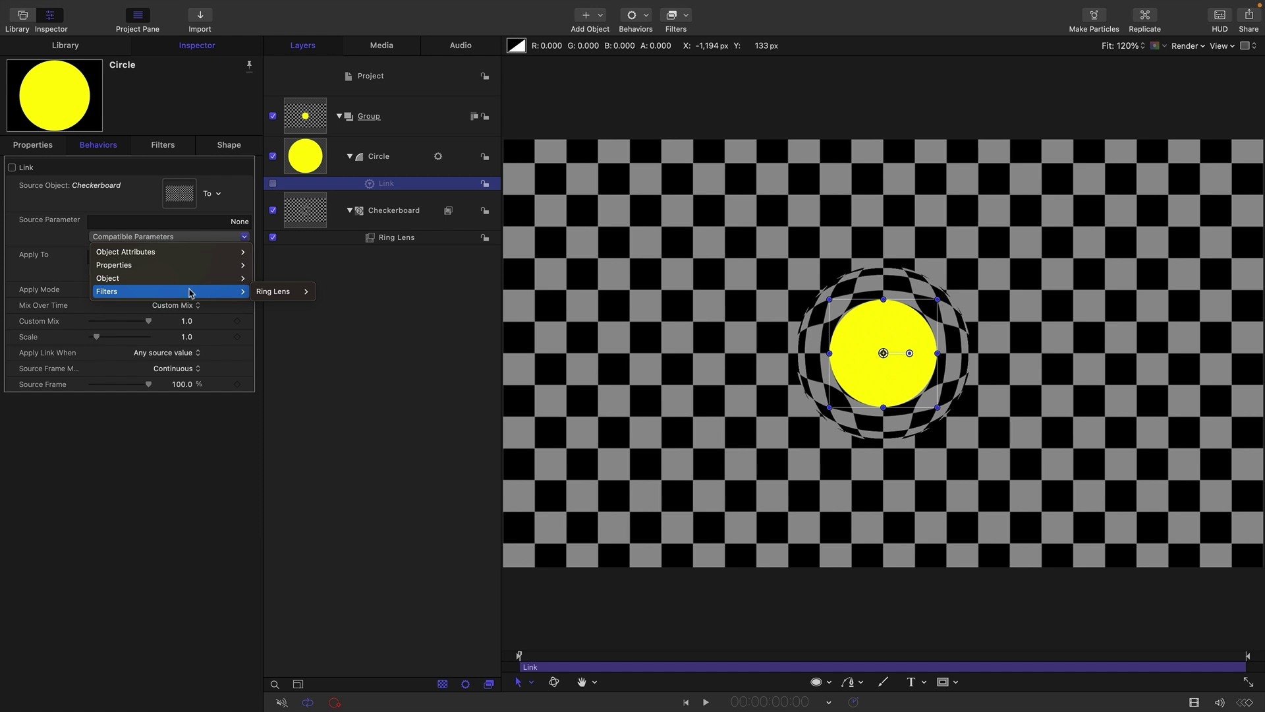
mouse_move(275, 293)
mouse_move(367, 295)
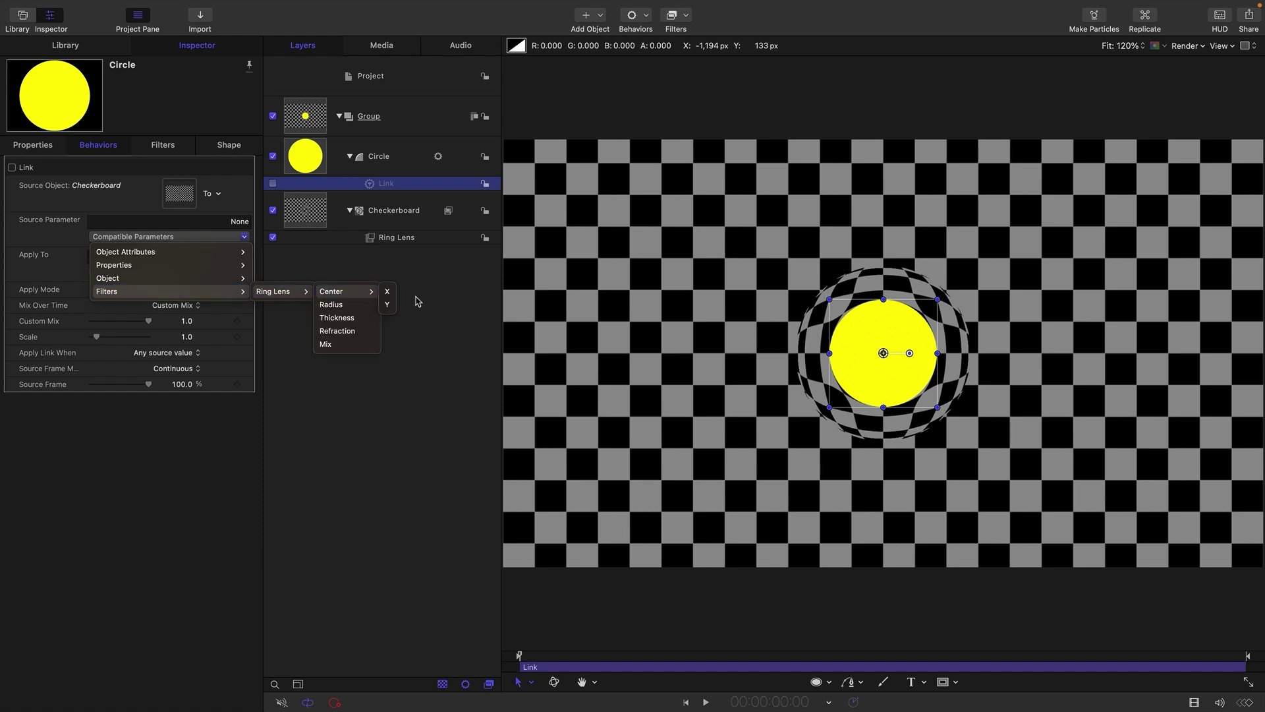
left_click(387, 291)
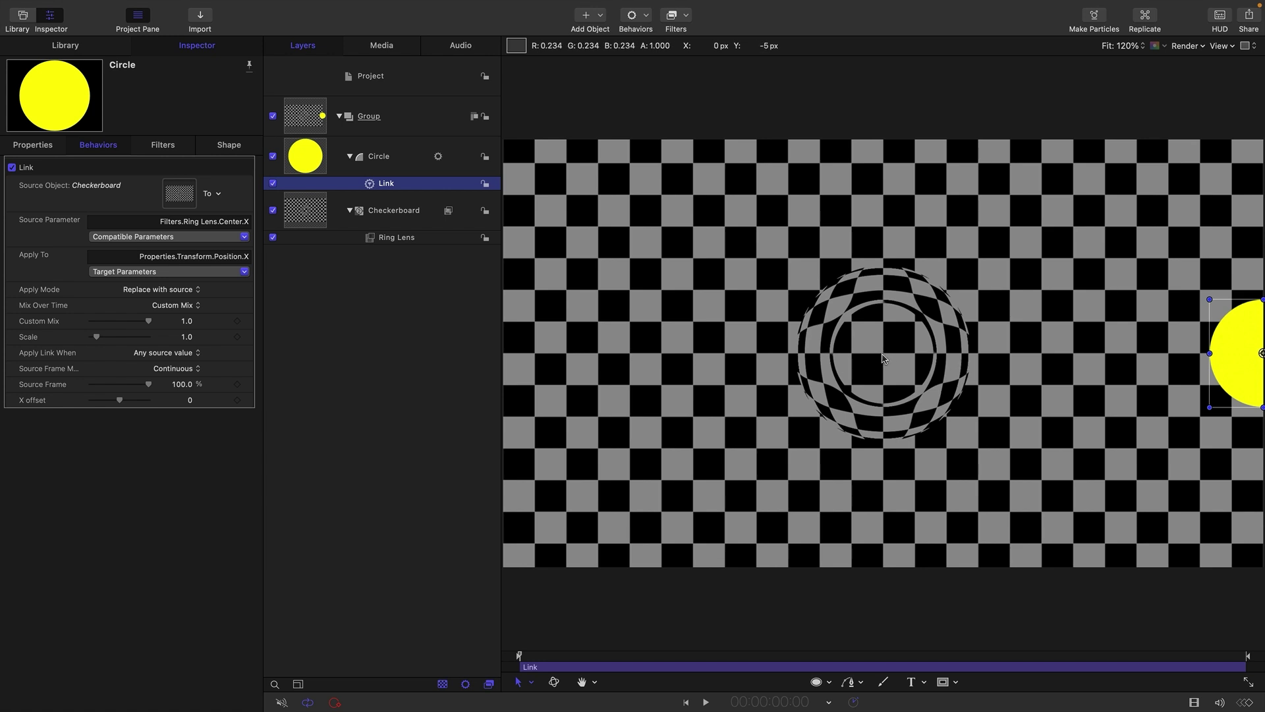
left_click(190, 402)
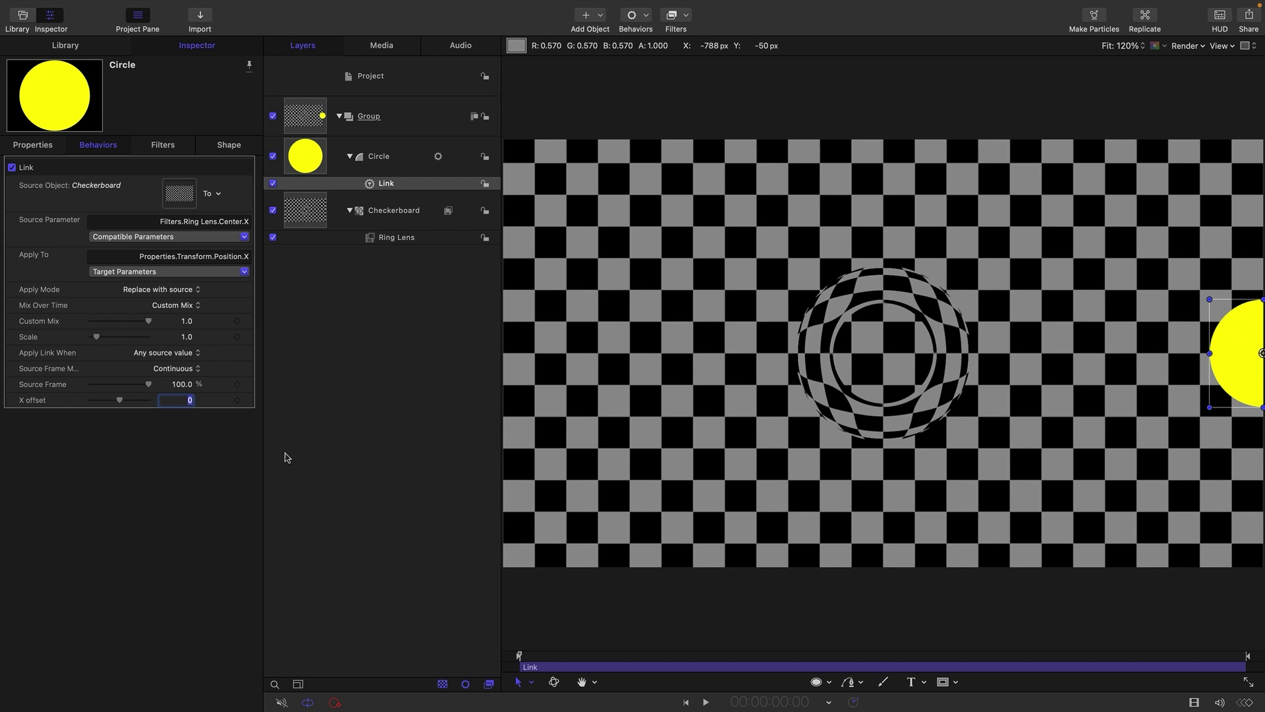
Step: Set the X link offset to -0.5, then drag the Ring Lens centre to test the circle following
type("-.5")
key("Return")
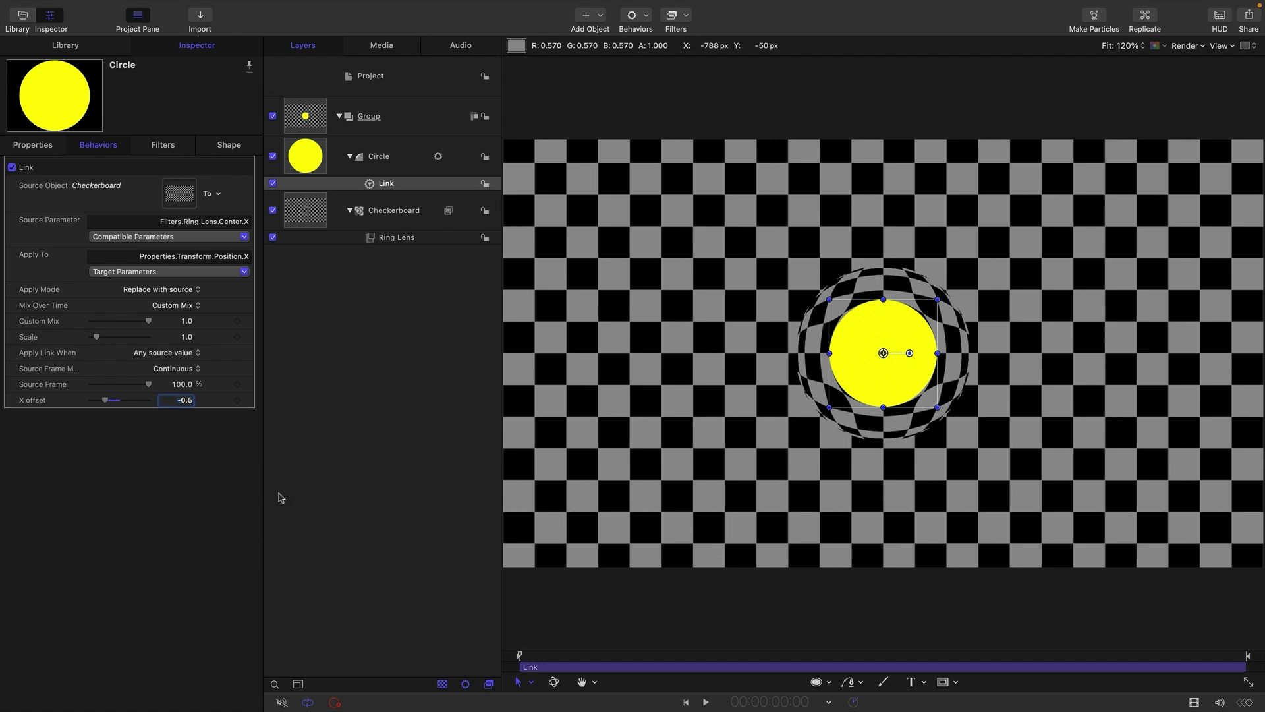
left_click(378, 239)
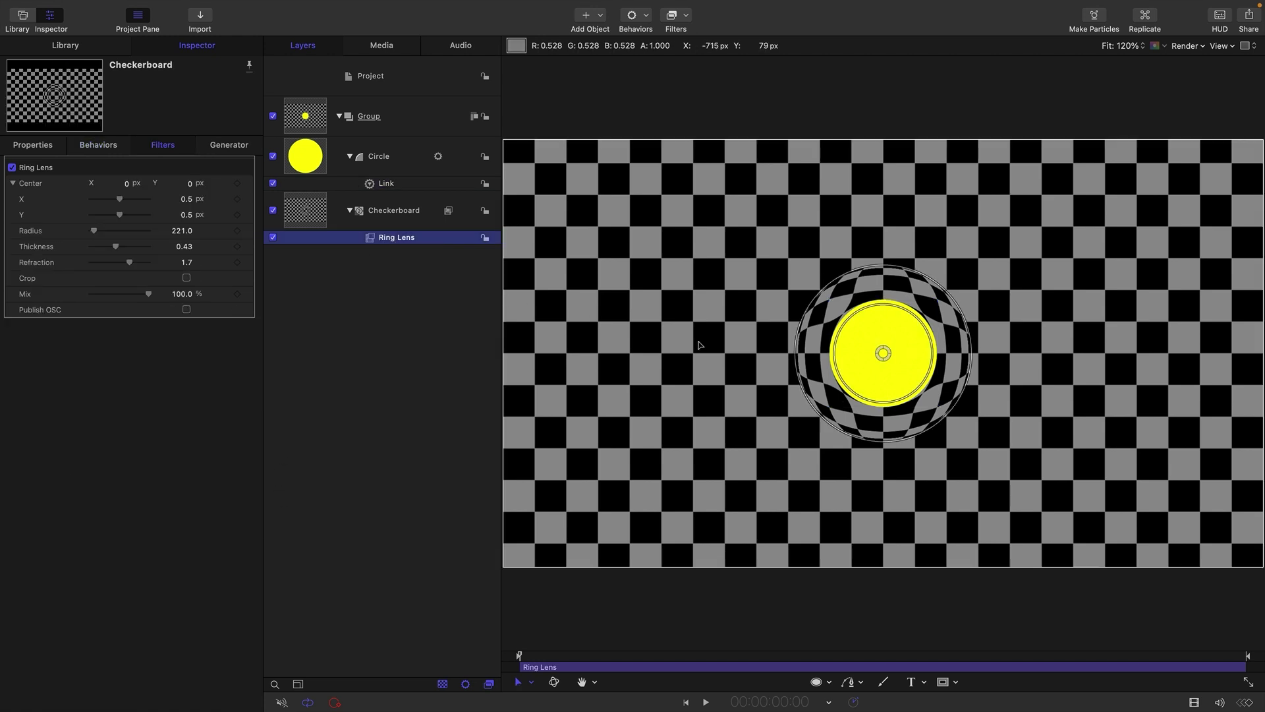
left_click_drag(884, 353, 1060, 374)
left_click_drag(915, 403, 848, 315)
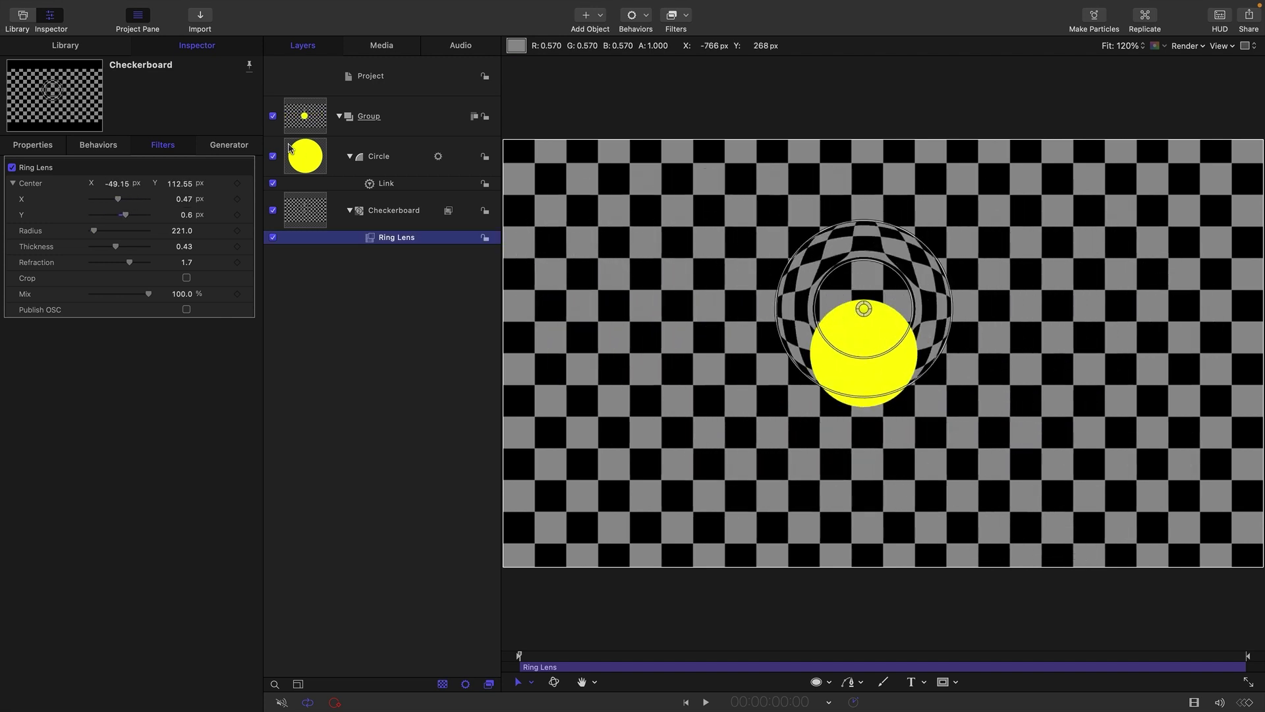
left_click(290, 148)
Step: Add a second Link on the circle's Position Y, sourcing Checkerboard's Ring Lens Center Y
left_click(250, 217)
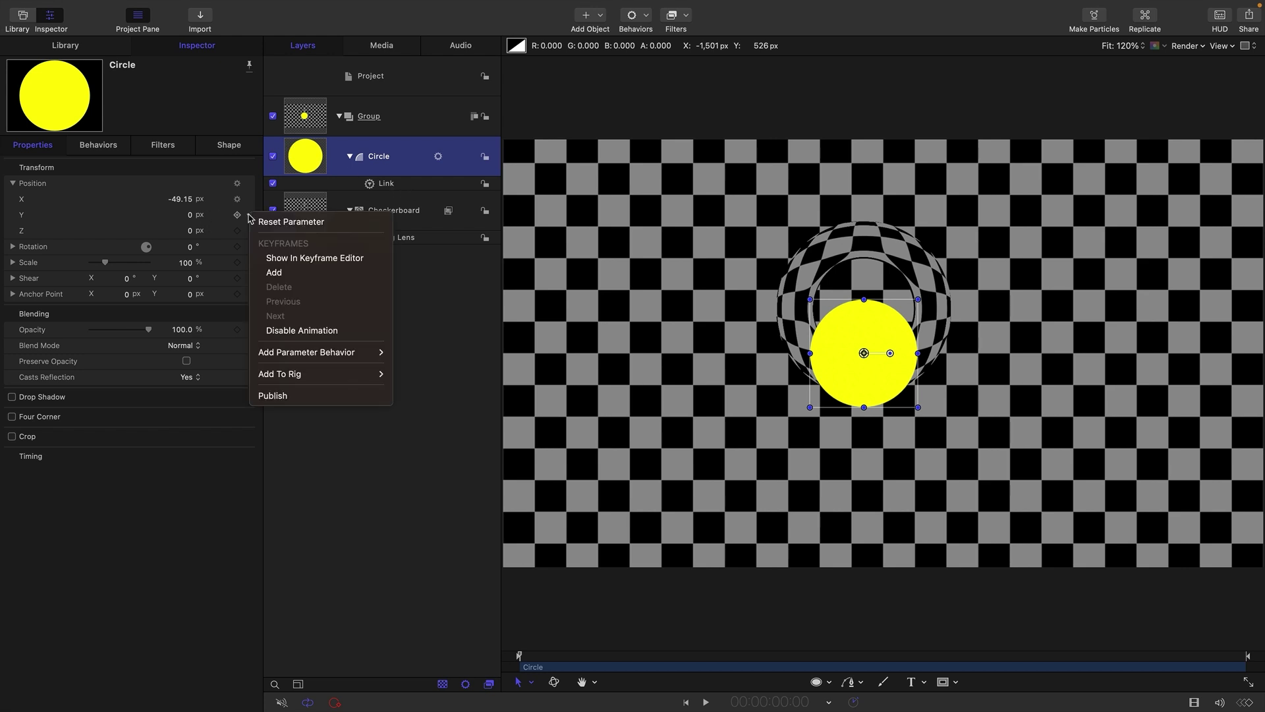
mouse_move(305, 355)
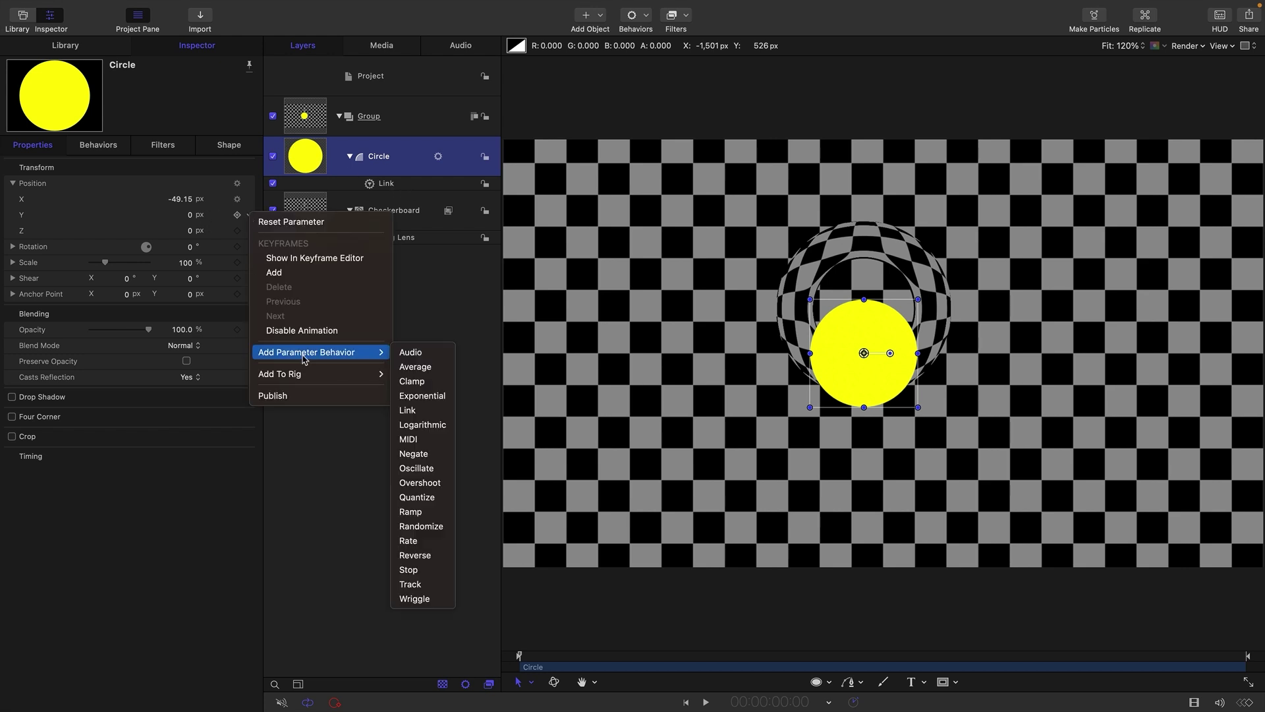
left_click(429, 416)
left_click_drag(339, 223, 175, 193)
left_click(202, 237)
mouse_move(126, 293)
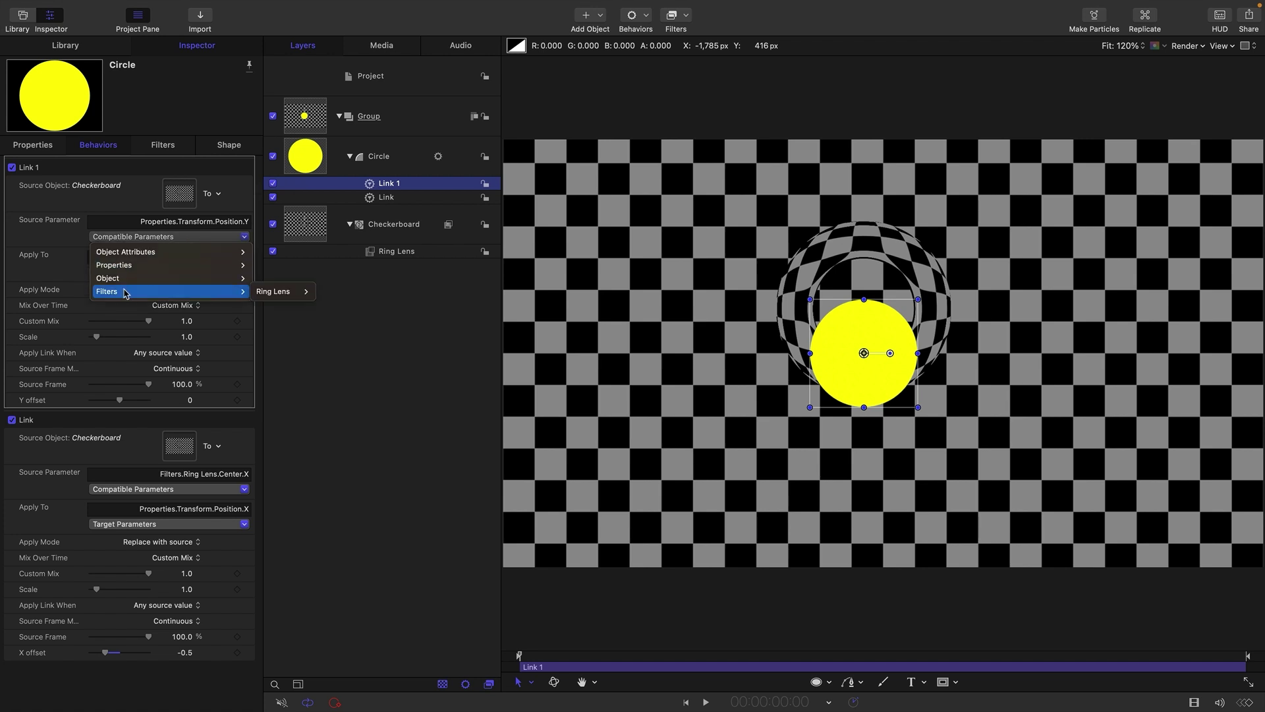
mouse_move(275, 298)
mouse_move(342, 291)
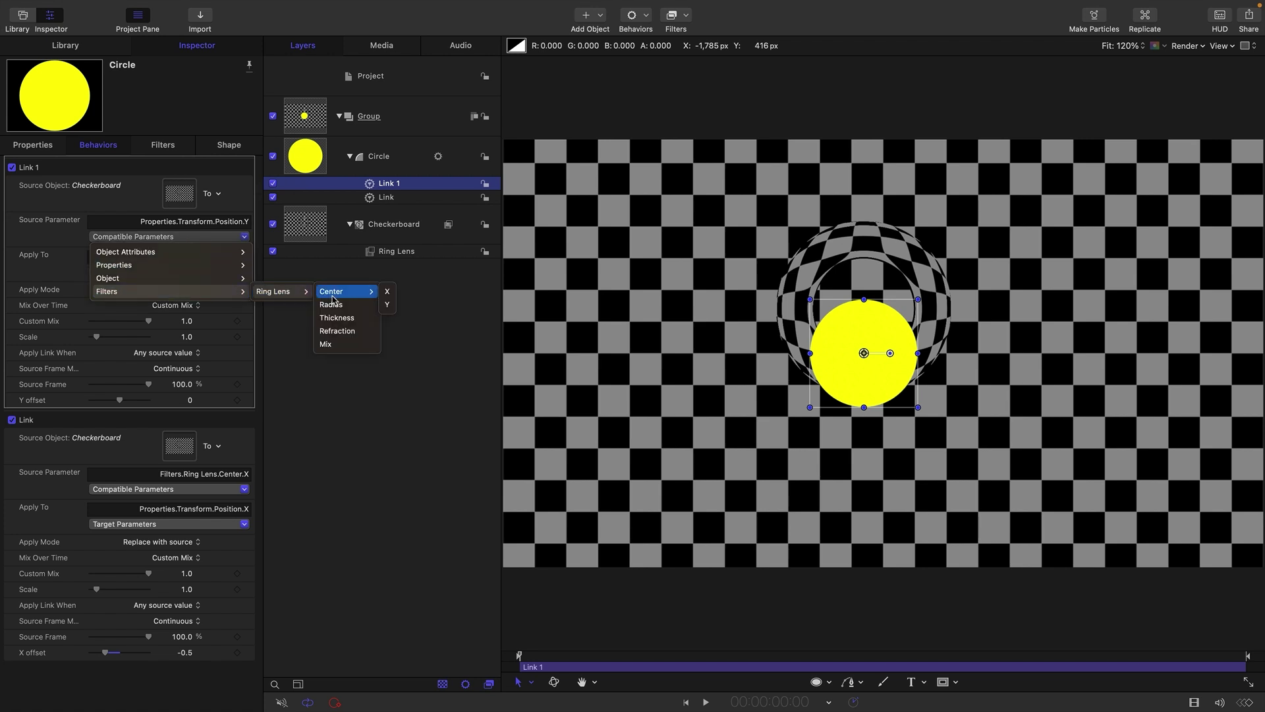
left_click(385, 305)
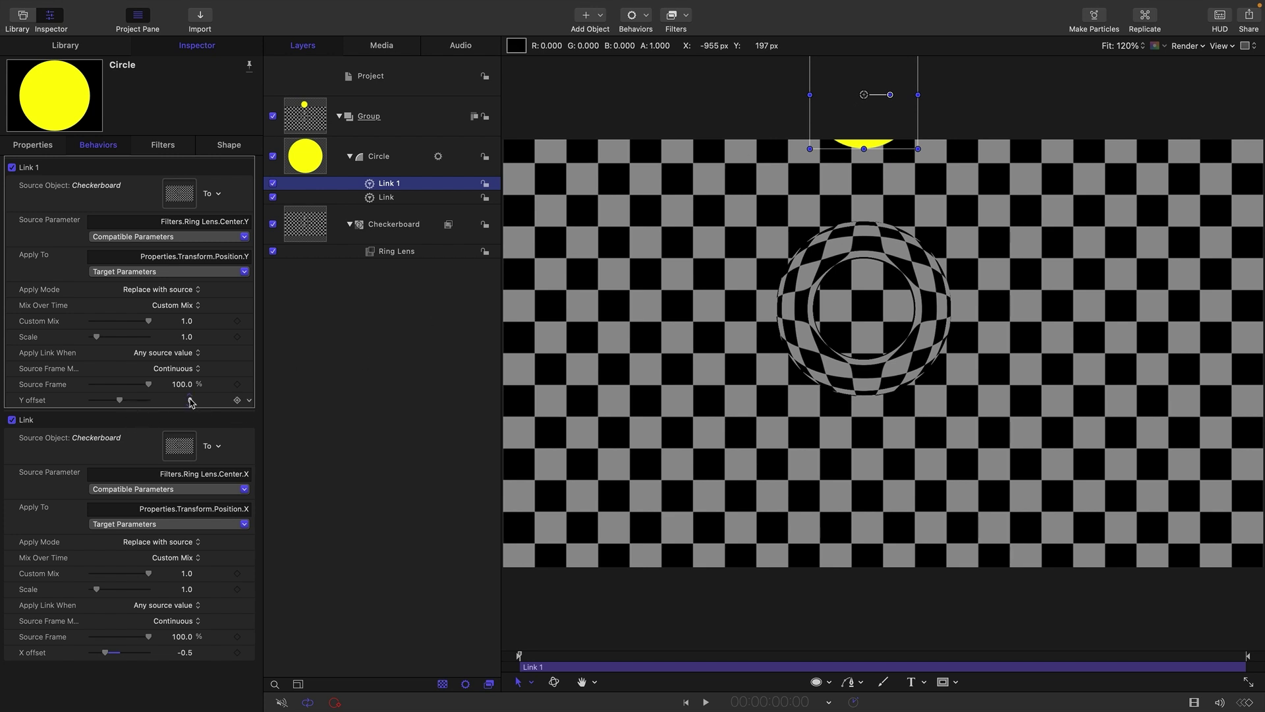
Step: Set the Y link offset to -0.5 and drag the lens centre to confirm the circle tracks it
left_click(190, 400)
left_click(191, 400)
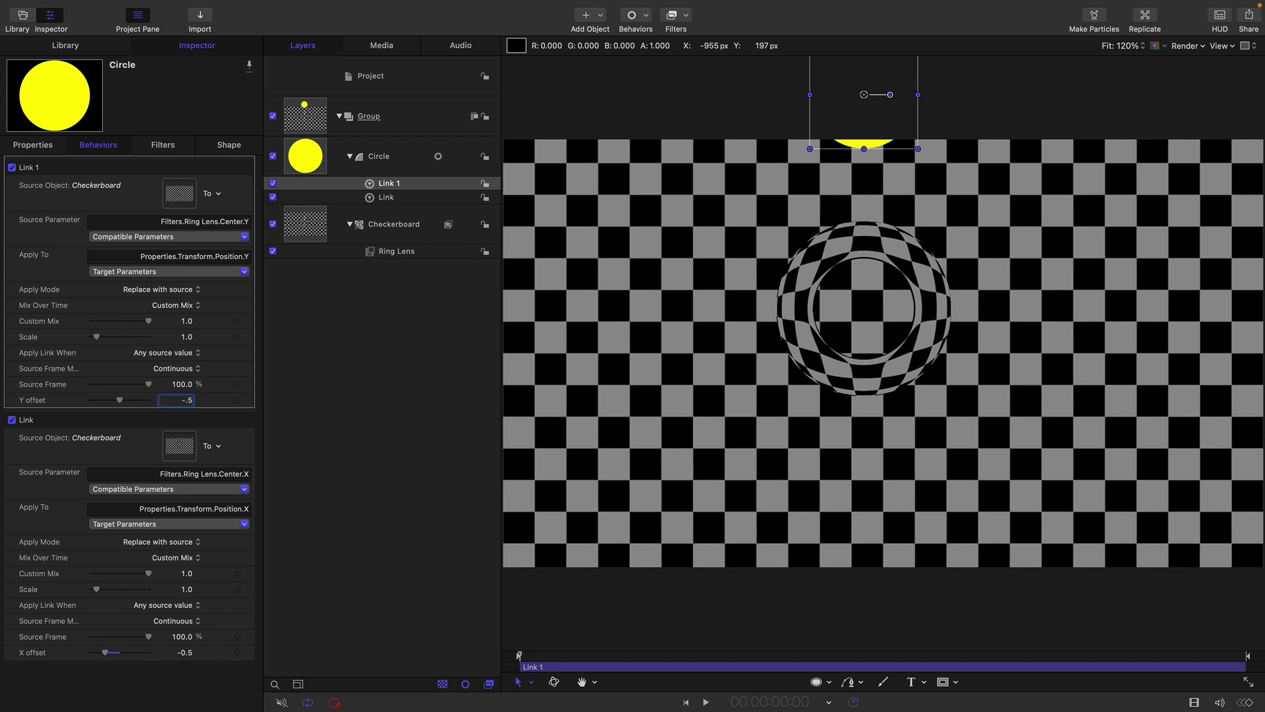
key("Return")
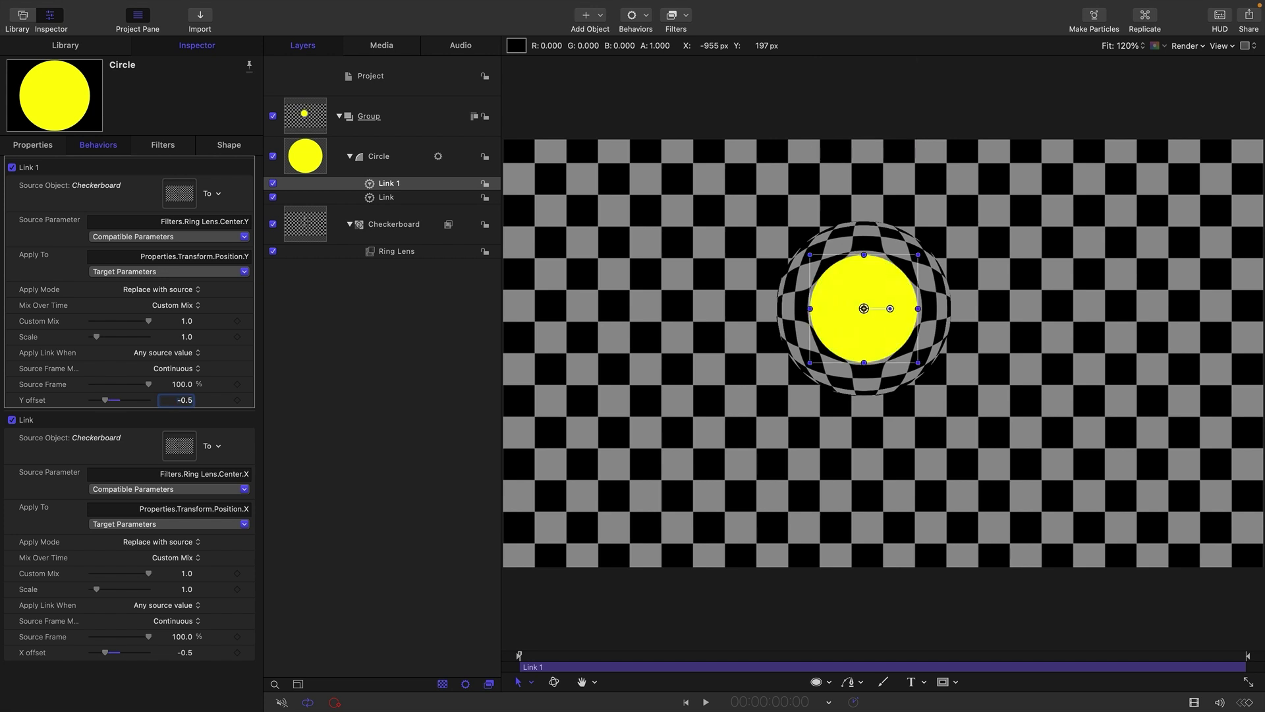
left_click(380, 255)
left_click_drag(864, 309, 983, 423)
Step: Delete both existing Link behaviors from the circle
left_click(389, 185)
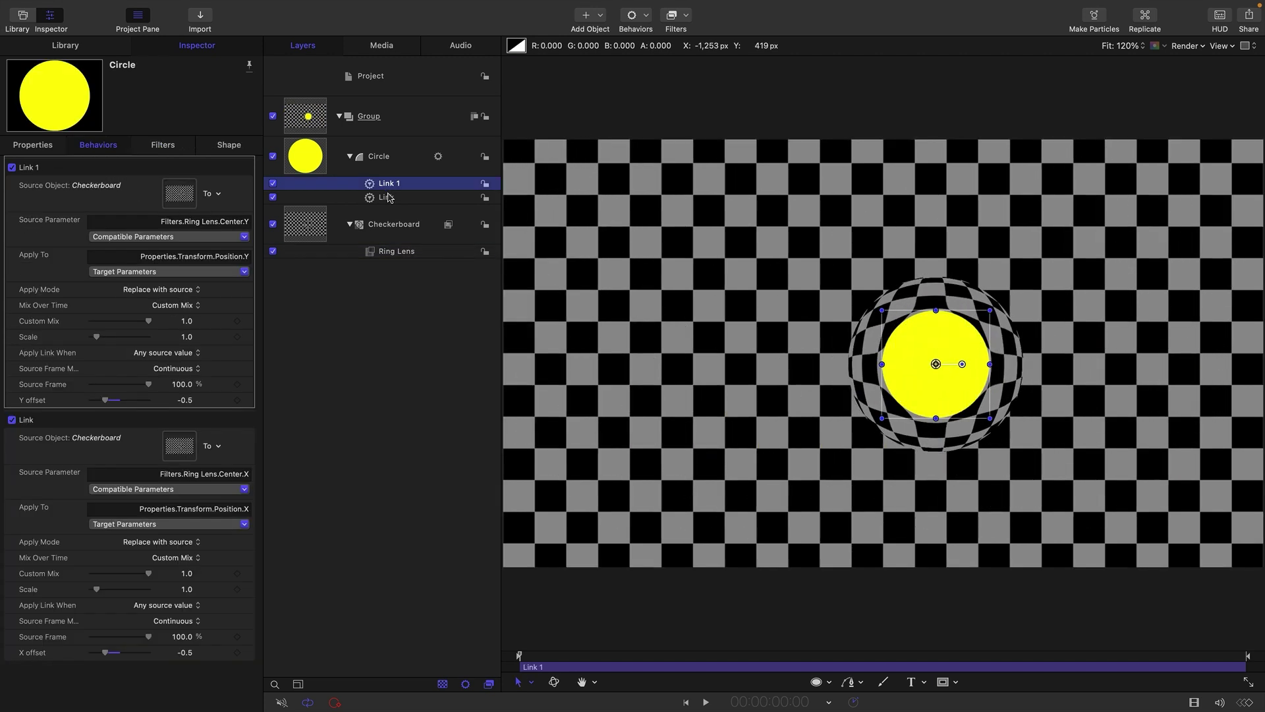
left_click(389, 198, "shift")
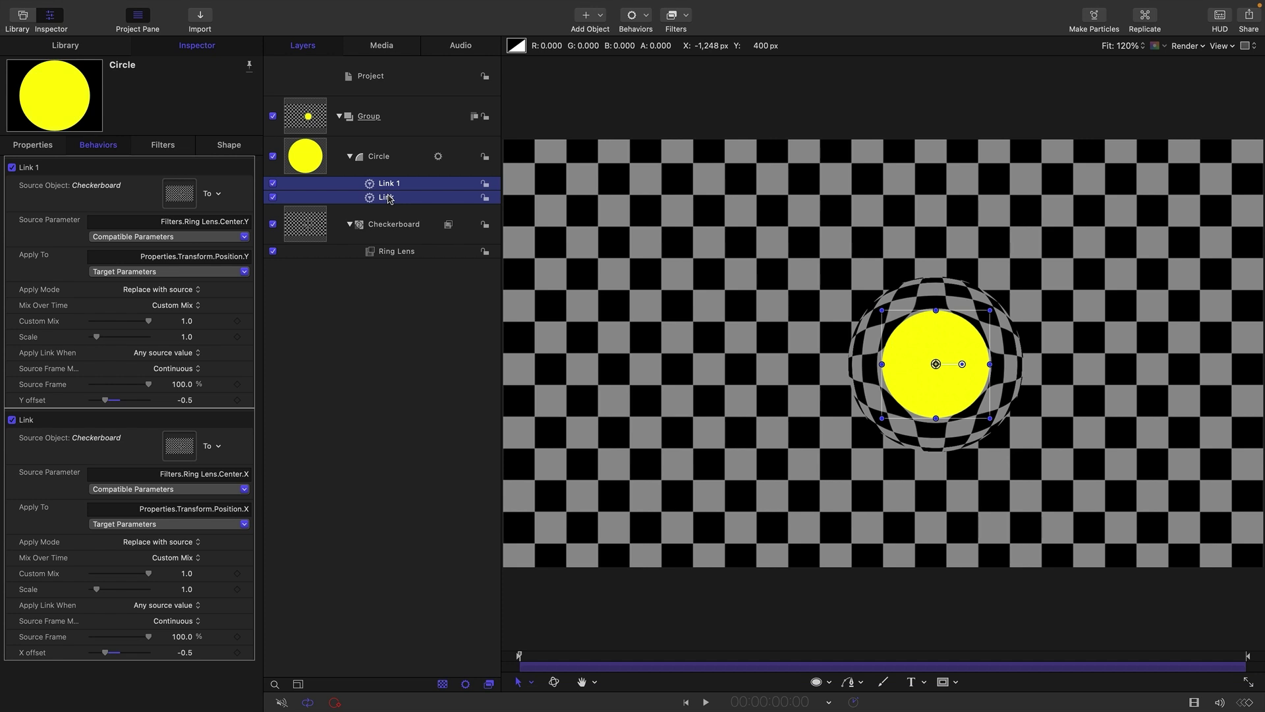
key("Delete")
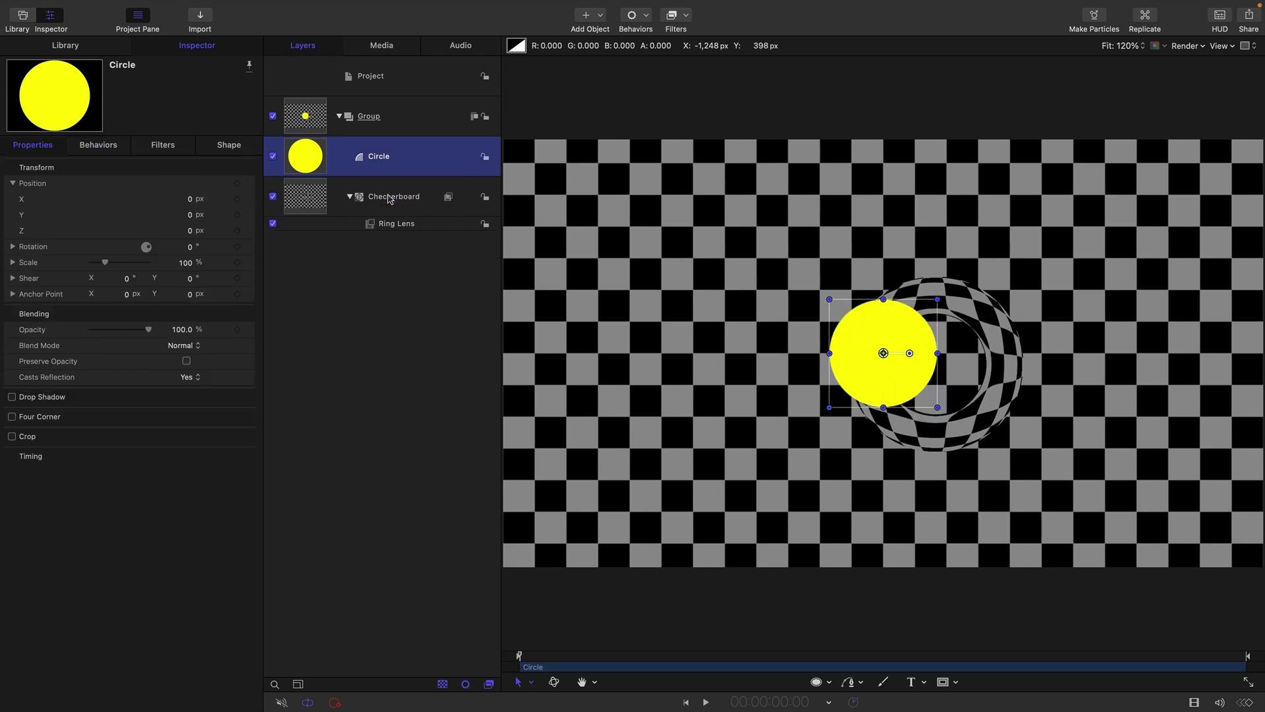
Step: Add a Link behavior to the Ring Lens Center with the yellow Circle as source object
left_click(373, 224)
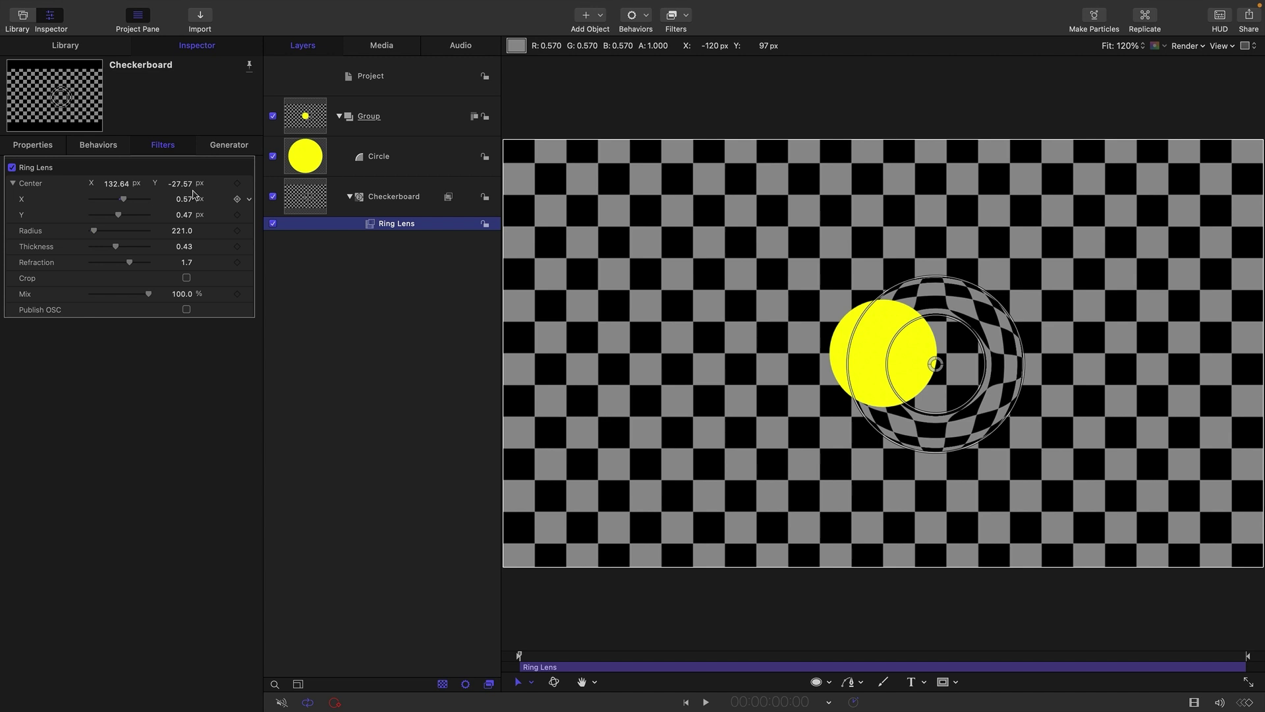
left_click(248, 186)
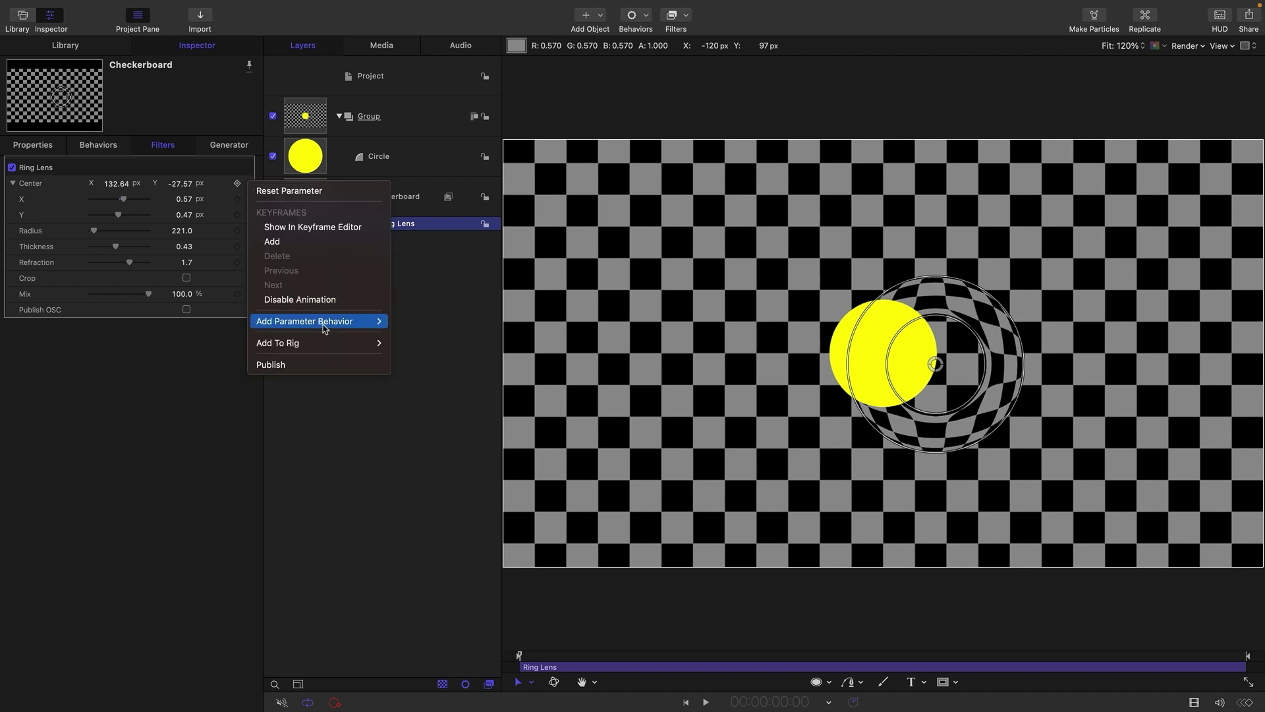
mouse_move(310, 321)
left_click(405, 381)
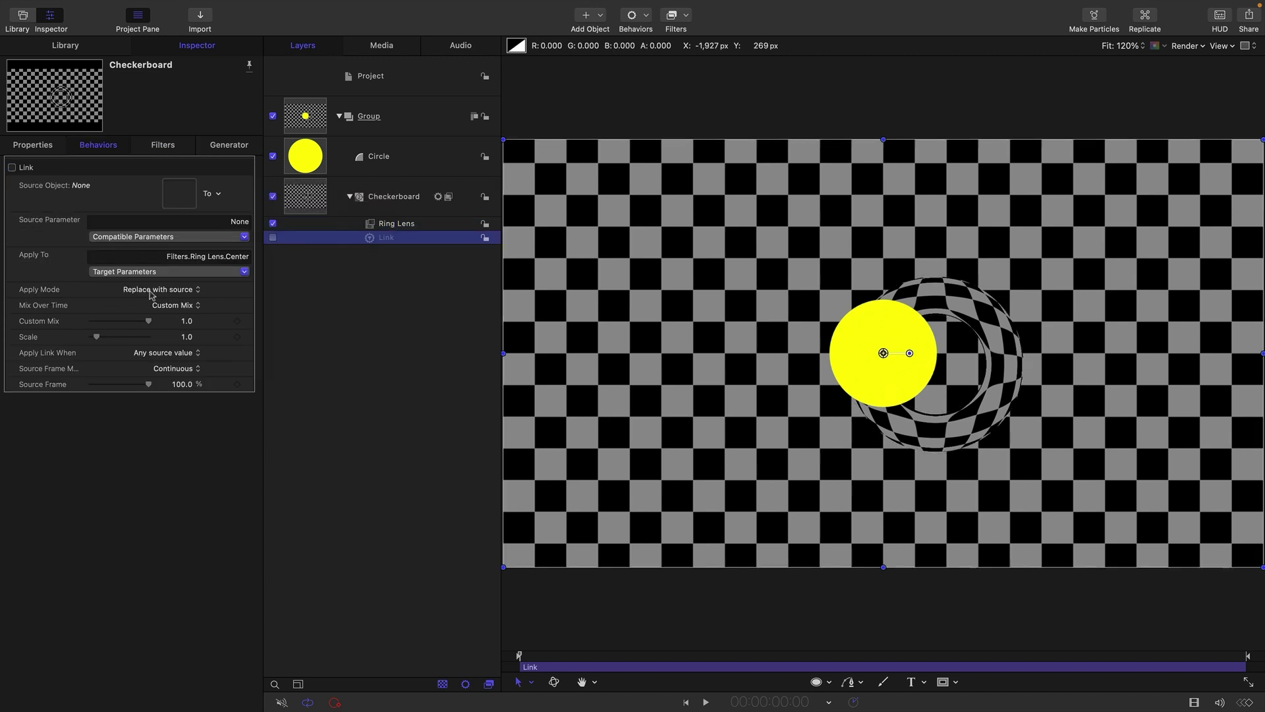
left_click_drag(174, 193, 176, 194)
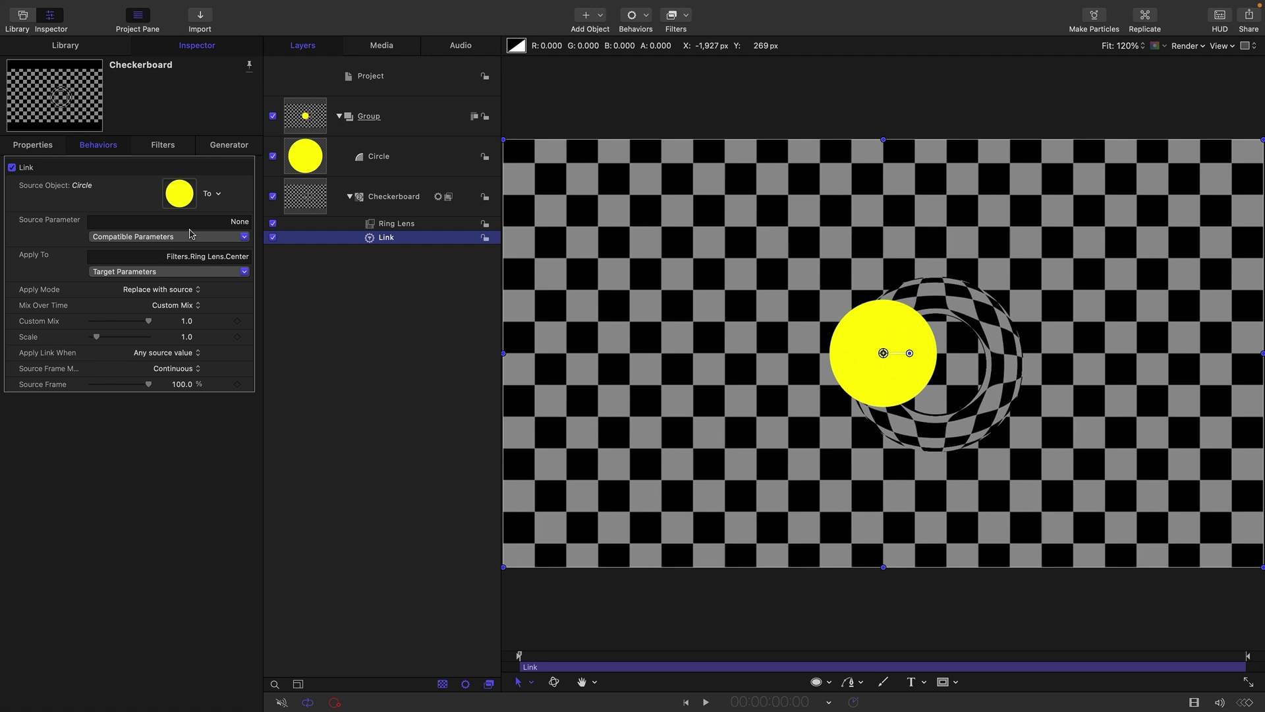
left_click(192, 237)
mouse_move(165, 256)
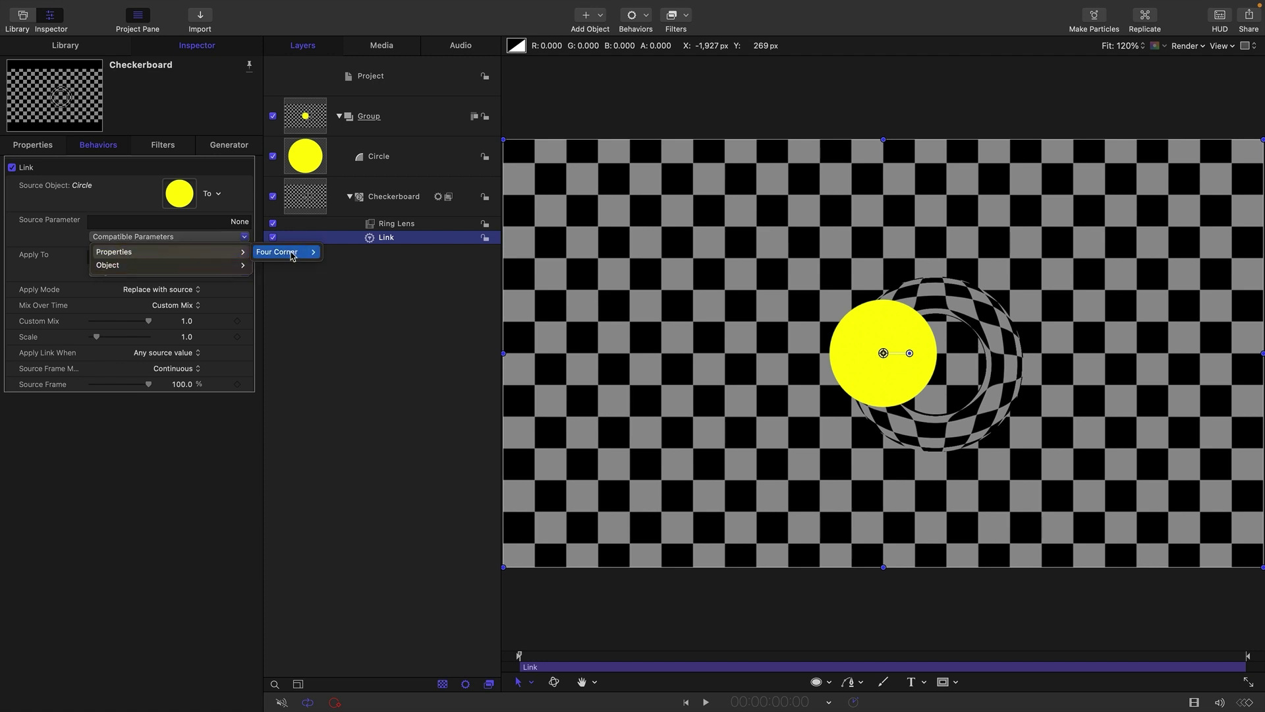
mouse_move(292, 255)
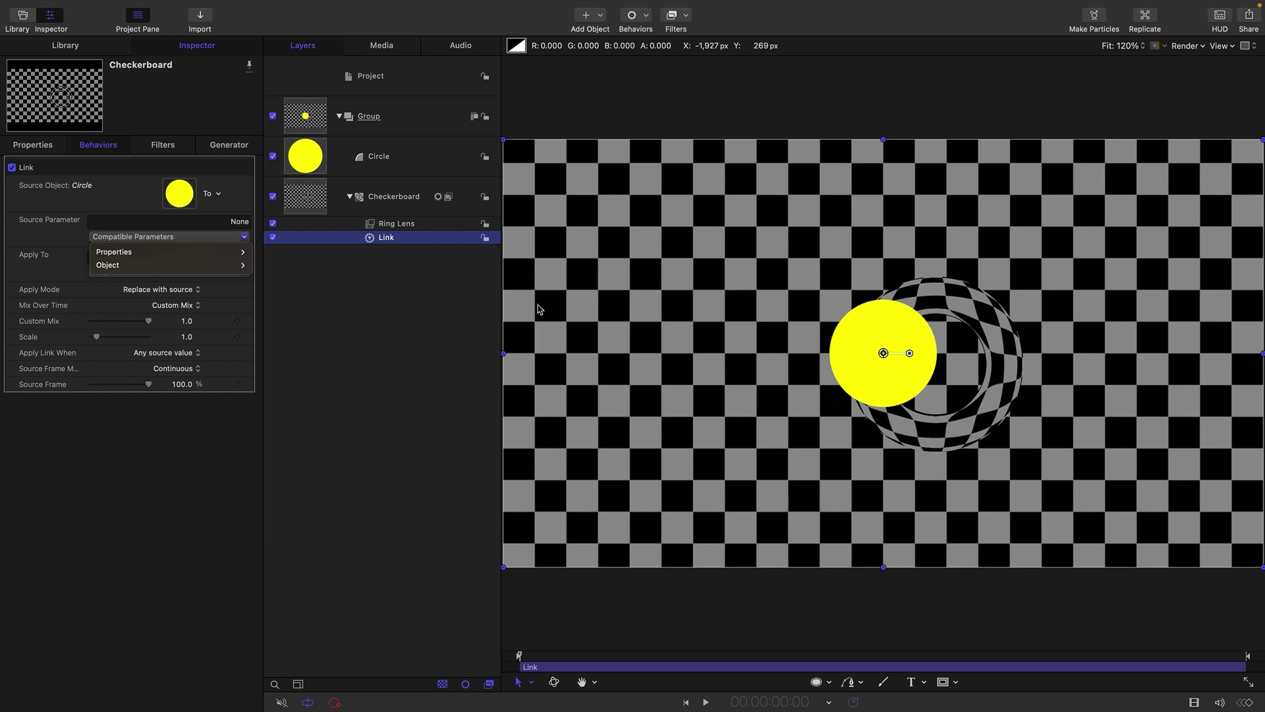
Step: Make the link drive Ring Lens Center X from the Circle's Position X, pushing the lens left
left_click(431, 298)
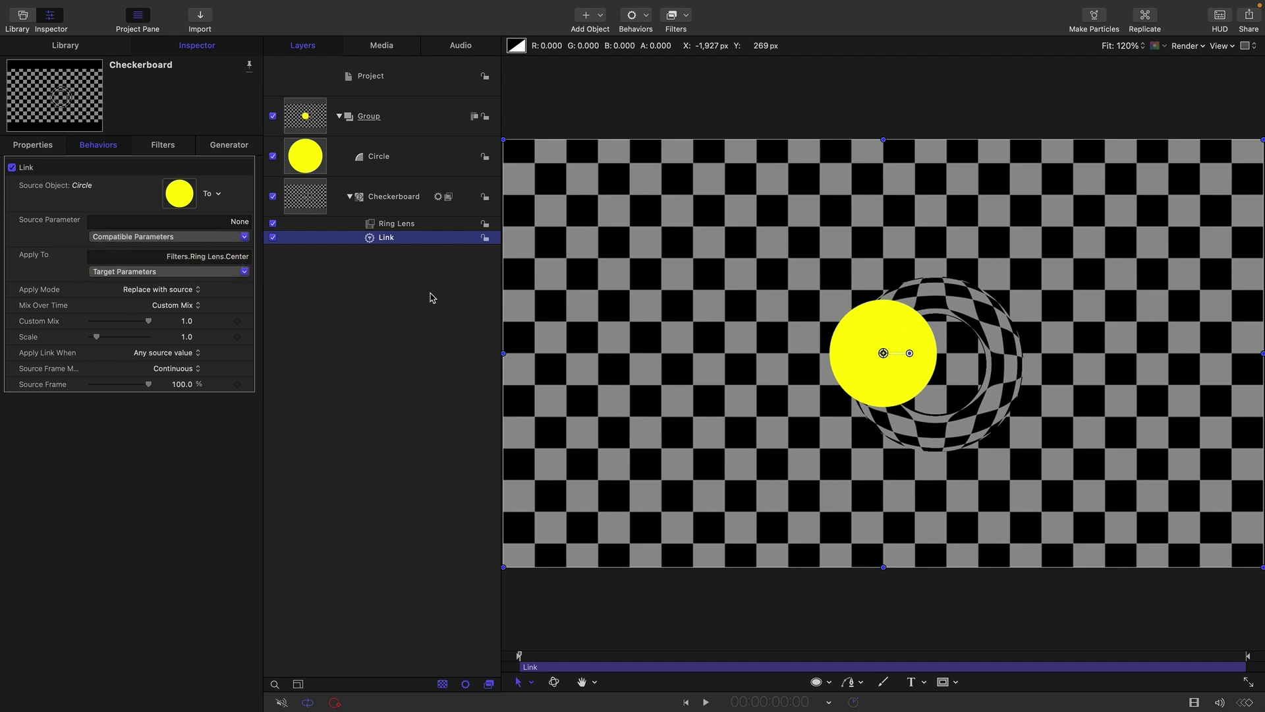
left_click(218, 275)
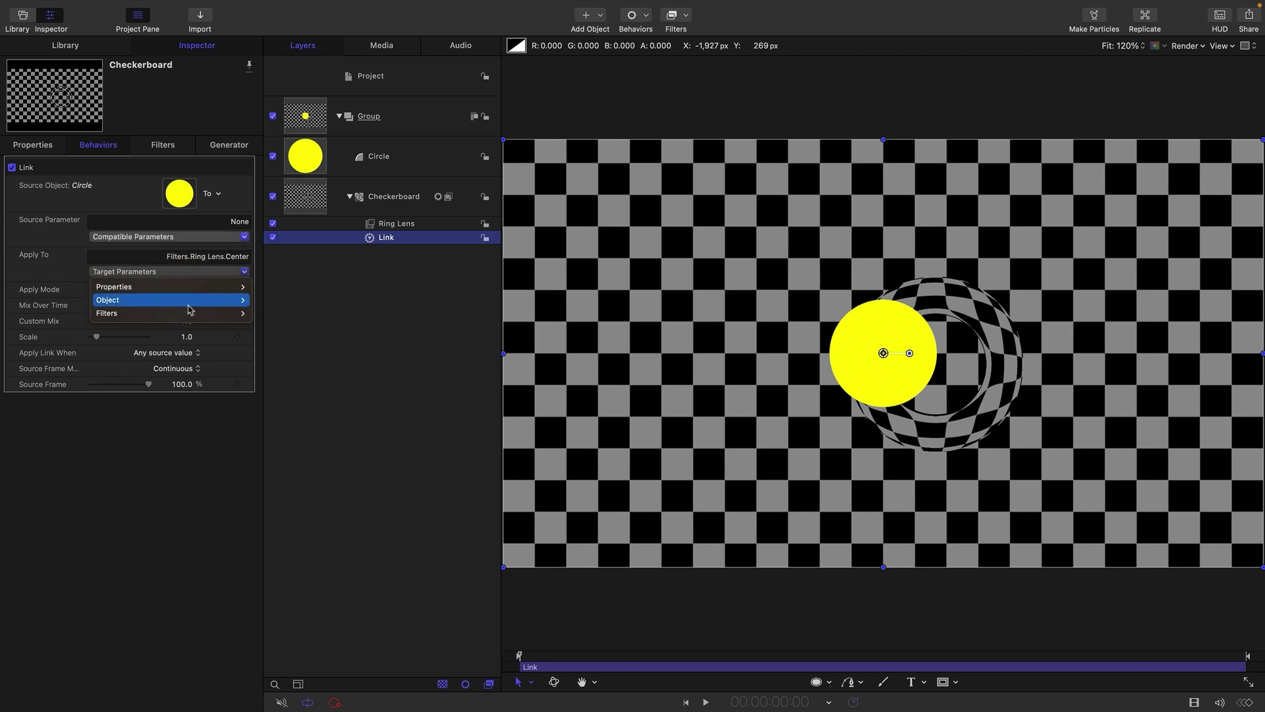
mouse_move(187, 317)
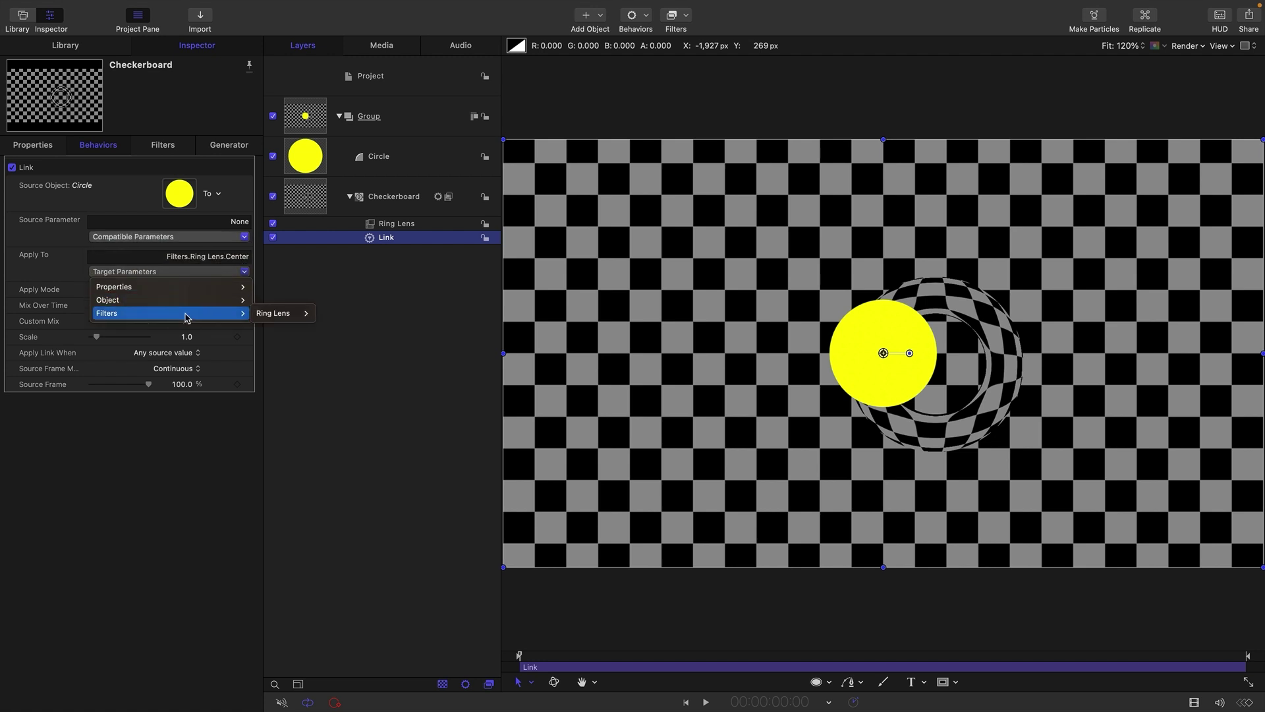
mouse_move(273, 313)
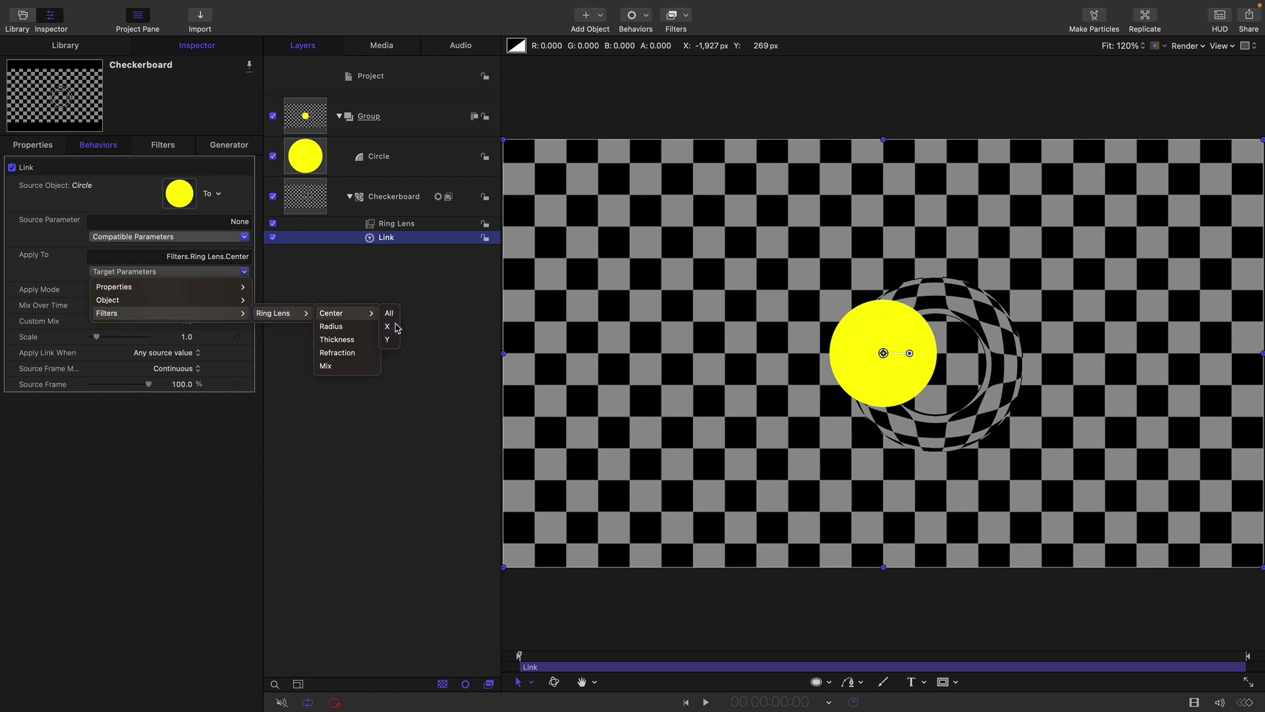
left_click(392, 316)
left_click(195, 238)
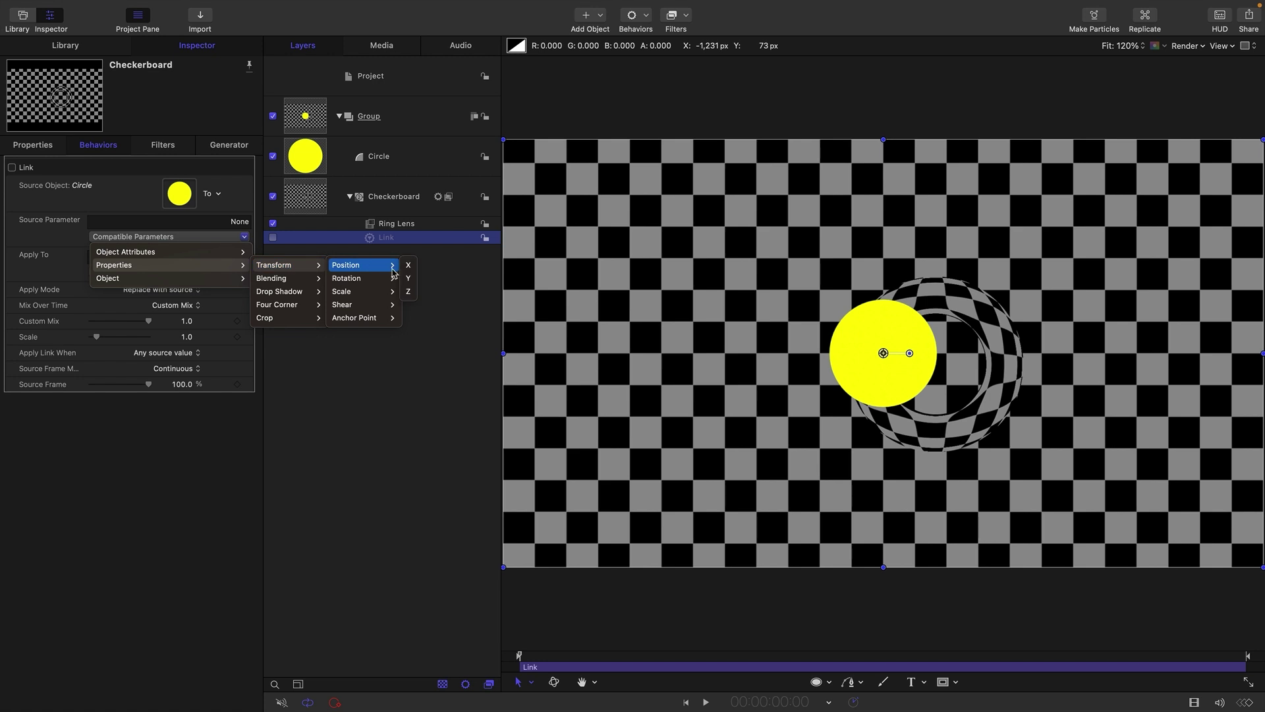
left_click(409, 265)
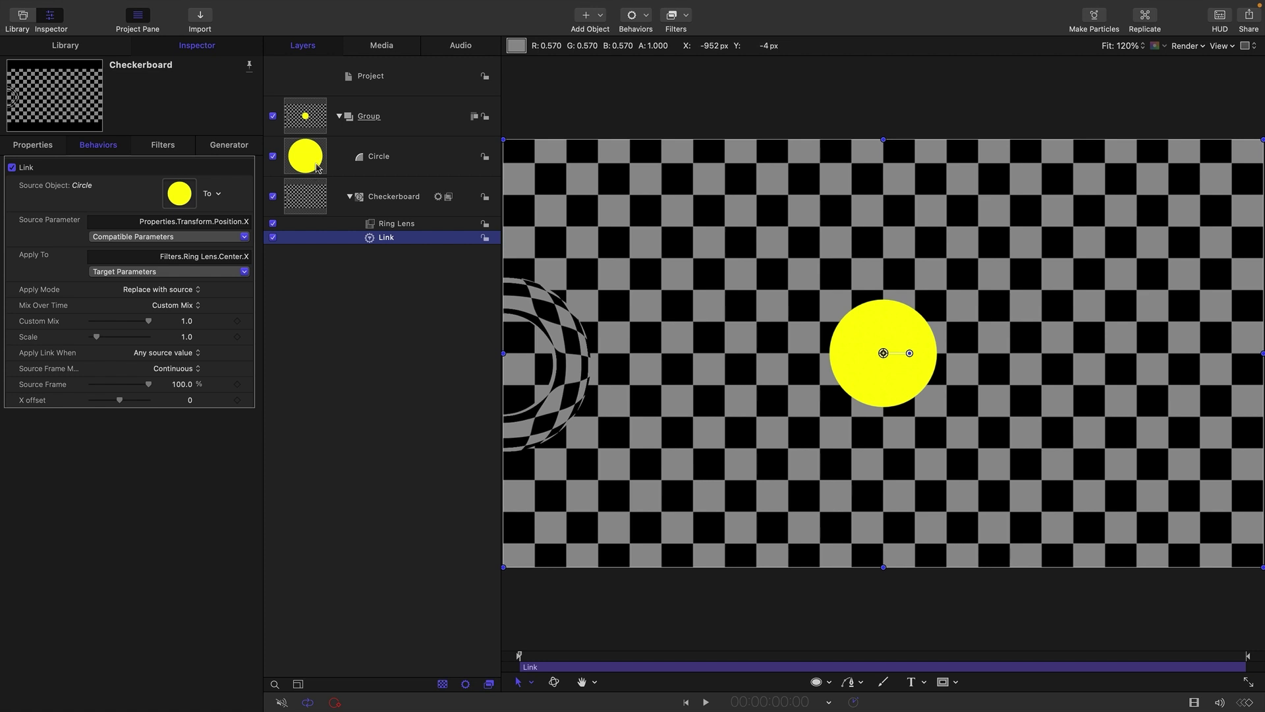
Step: Set the link's X offset to 960, then drag the Circle right to test the lens
left_click(190, 400)
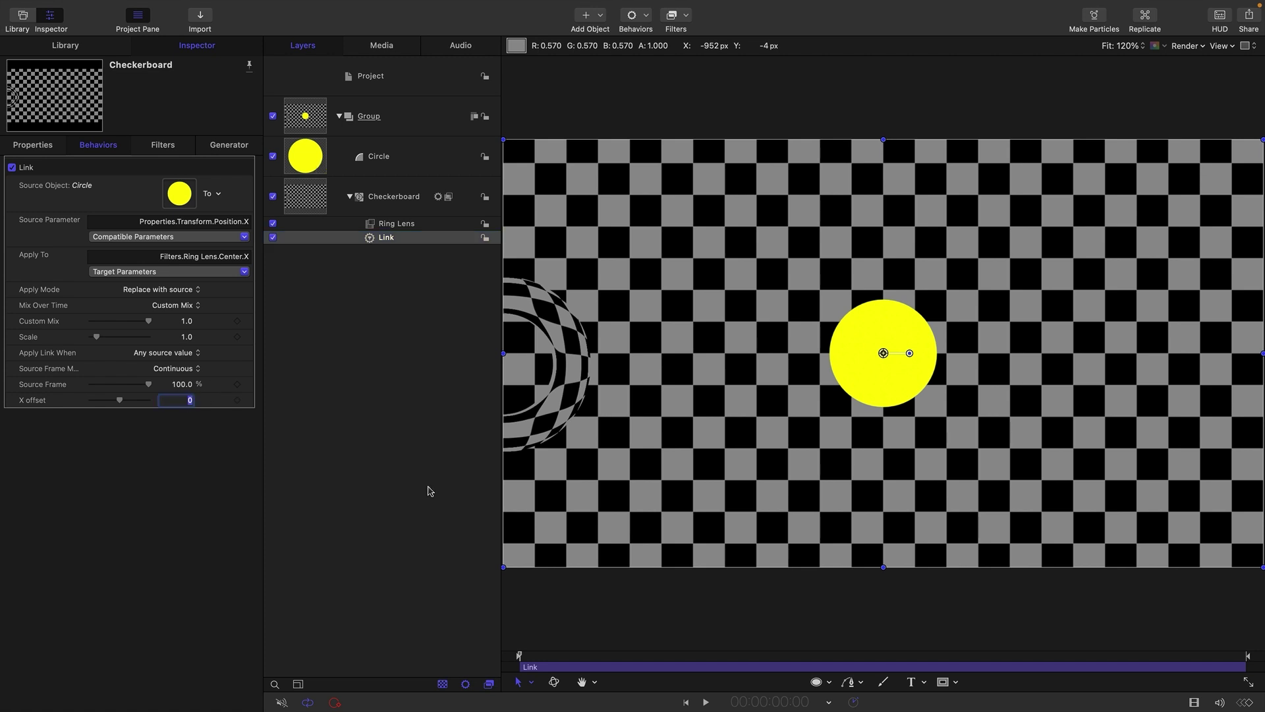
type("960")
key("Return")
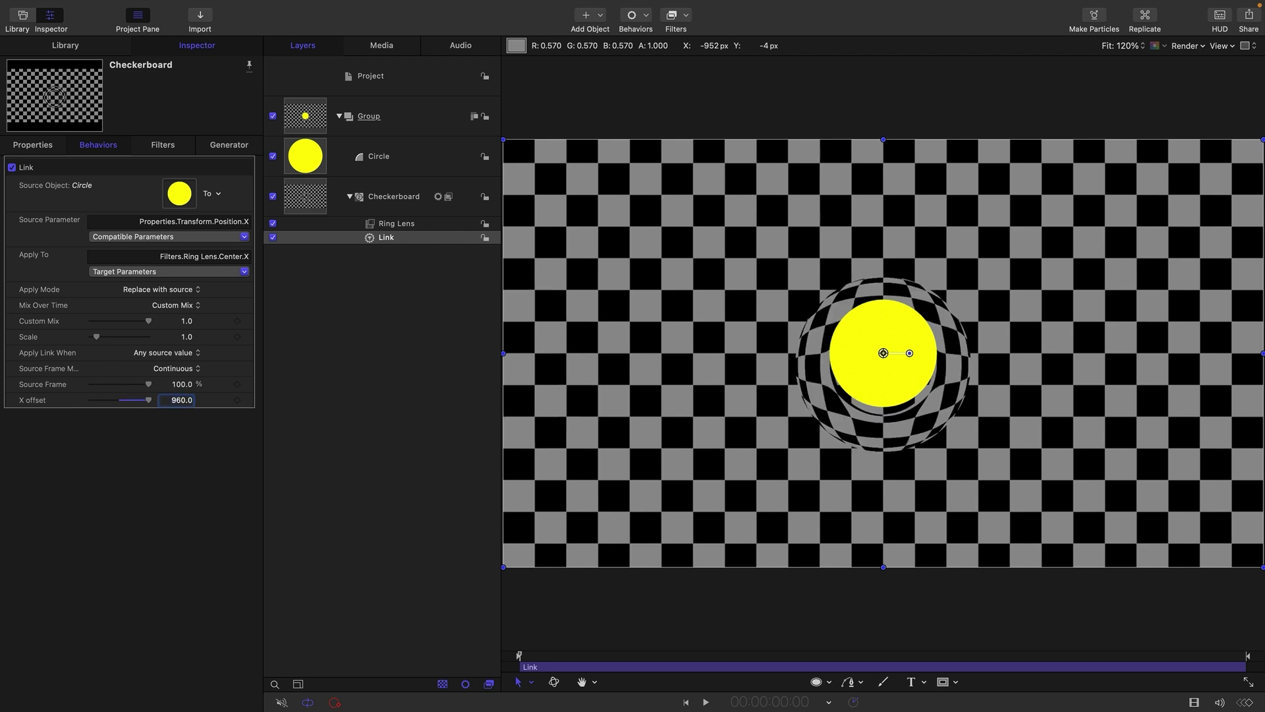
left_click(303, 156)
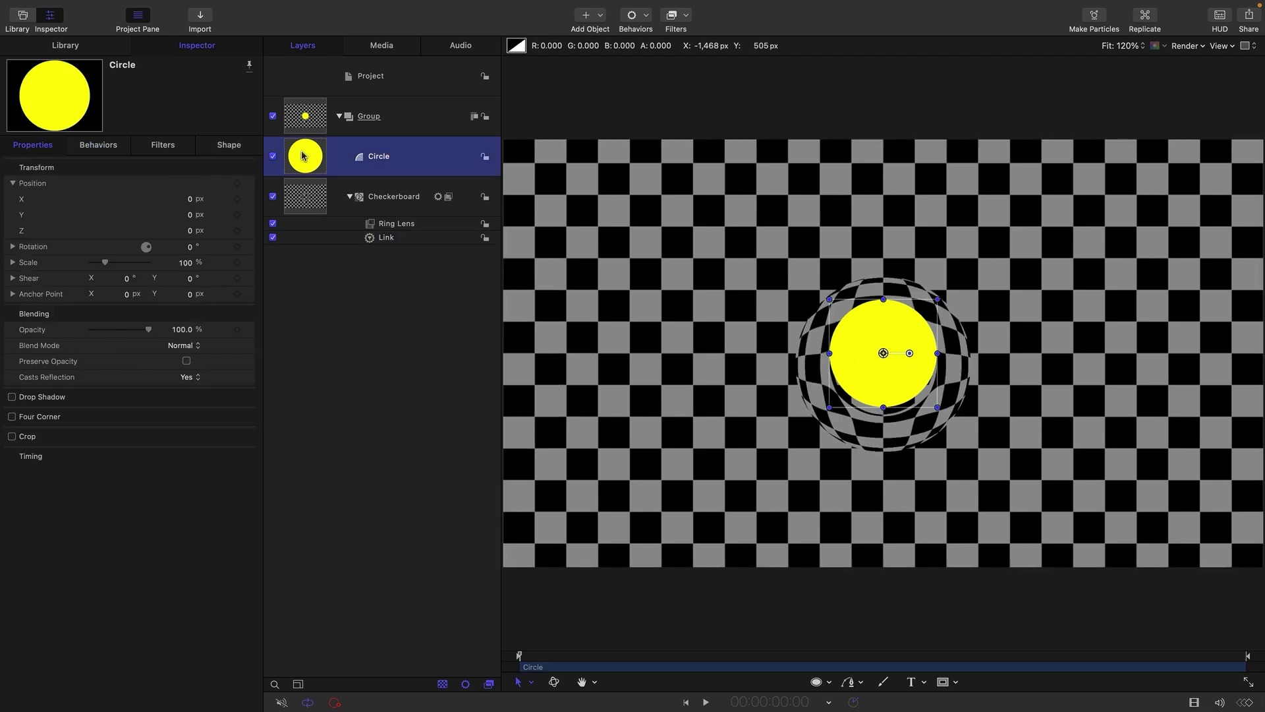
left_click_drag(886, 356, 942, 359)
Step: Add a second Link behavior on Ring Lens Center Y with the Circle as source
left_click(388, 225)
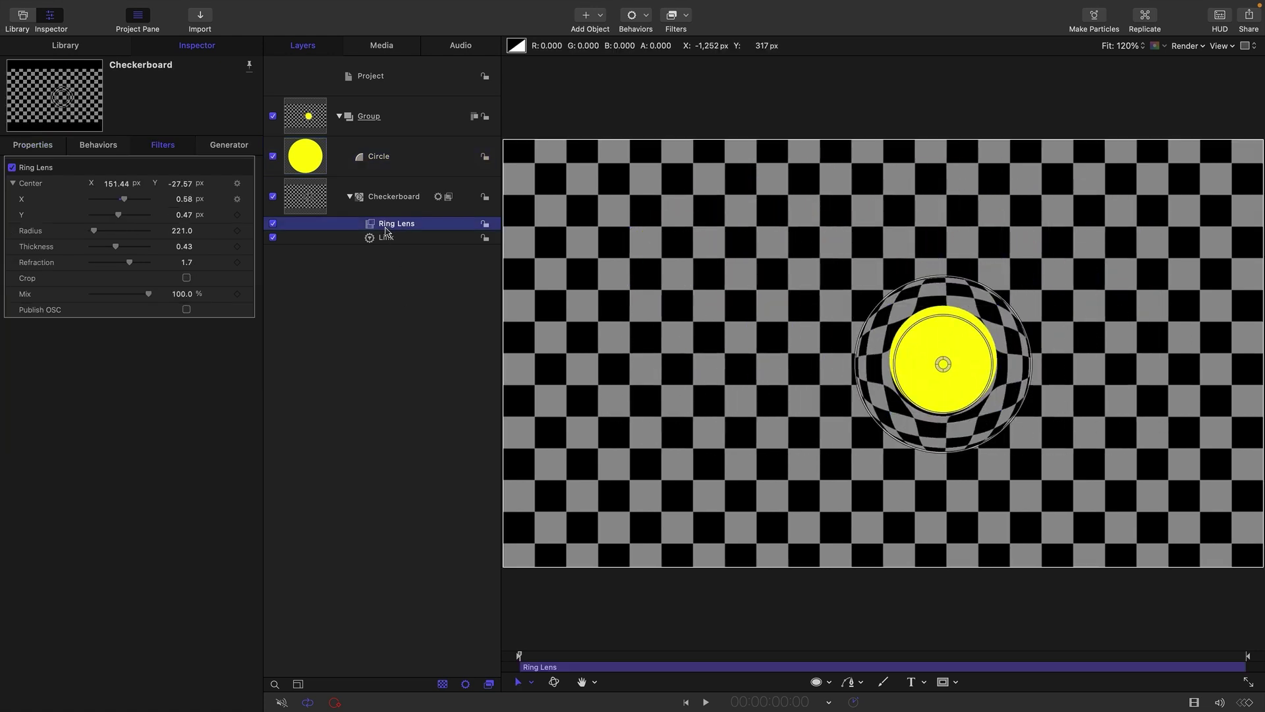
left_click(250, 215)
mouse_move(294, 354)
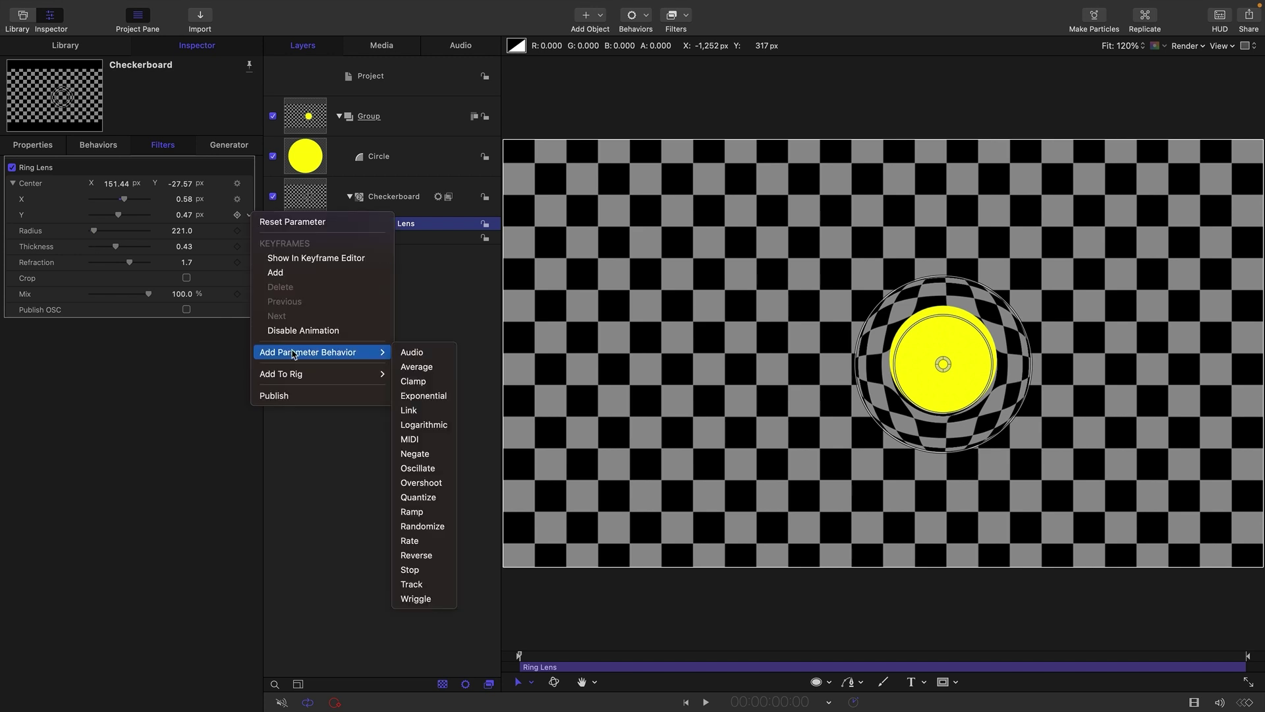
left_click(422, 412)
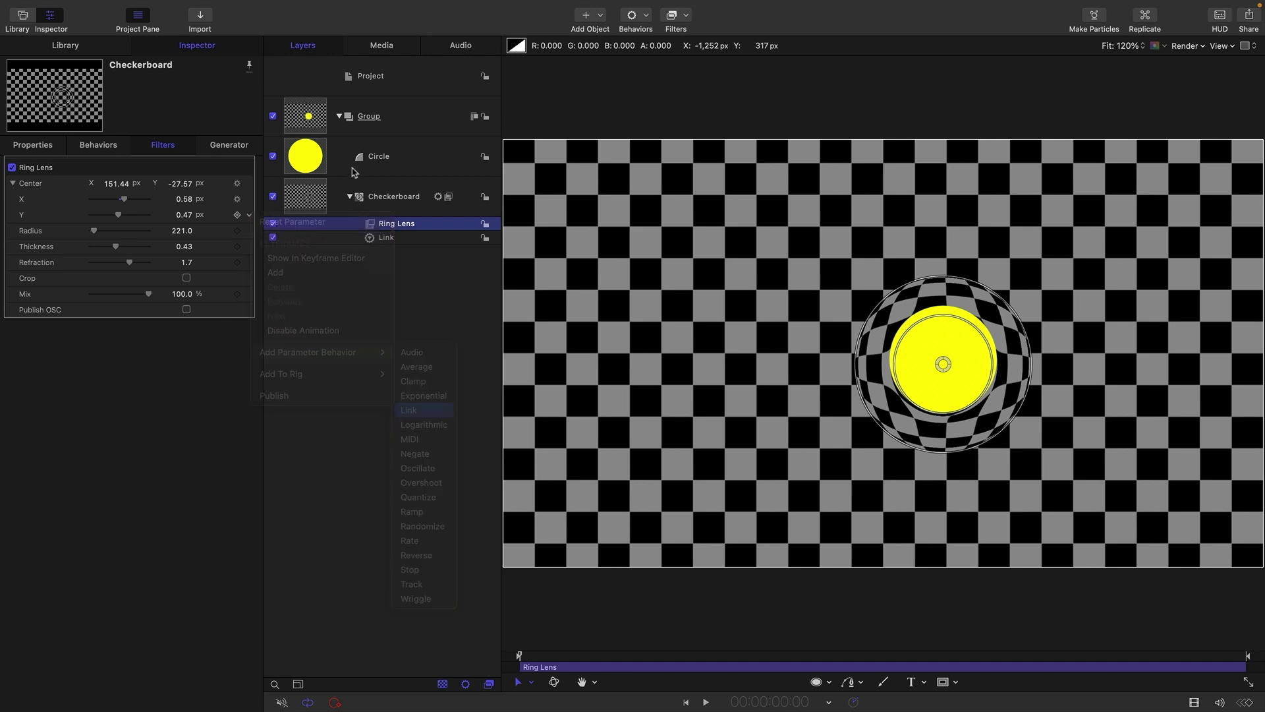
left_click_drag(306, 160, 179, 193)
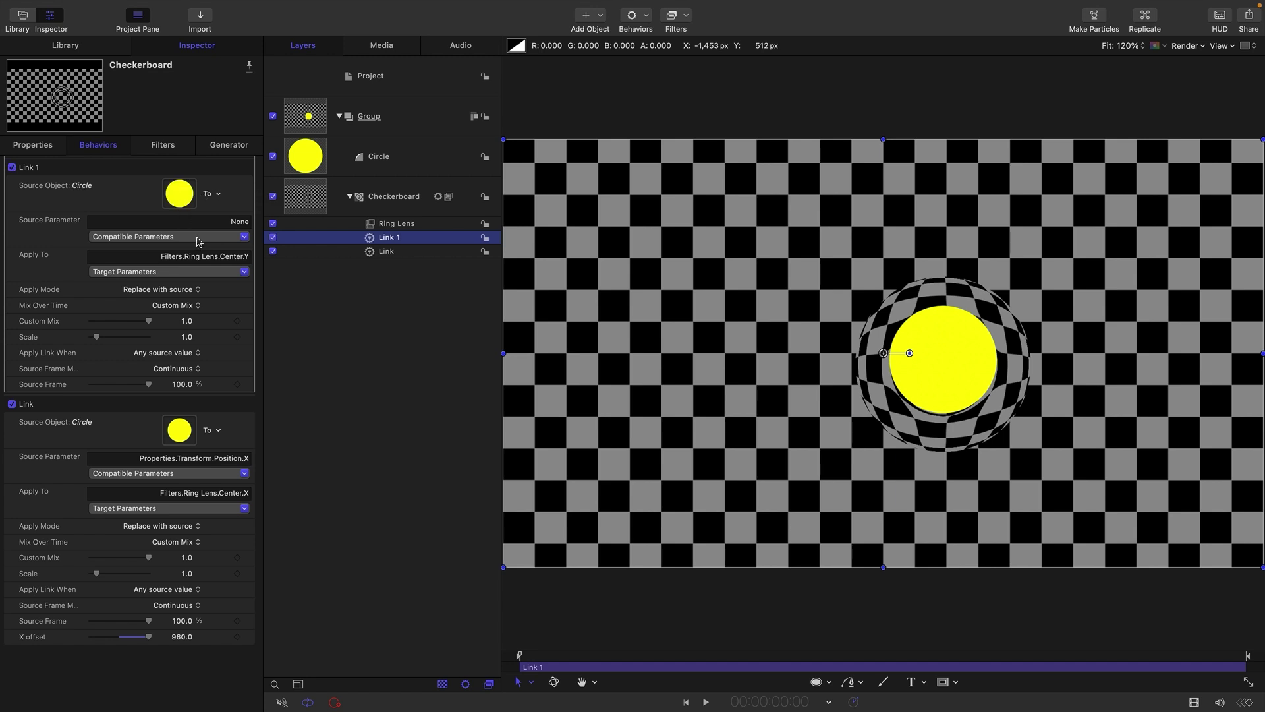
Step: Link from the Circle's Position Y and set the Y offset to 540
left_click(198, 238)
mouse_move(165, 265)
mouse_move(315, 270)
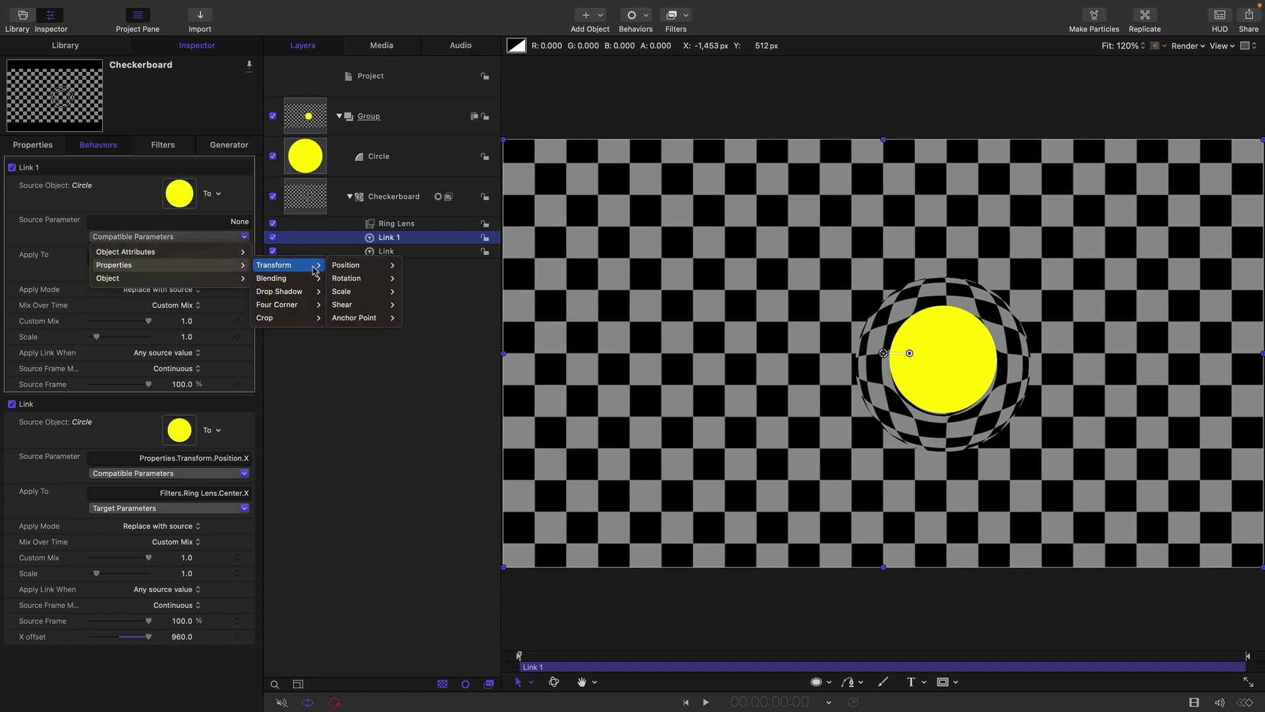
mouse_move(379, 265)
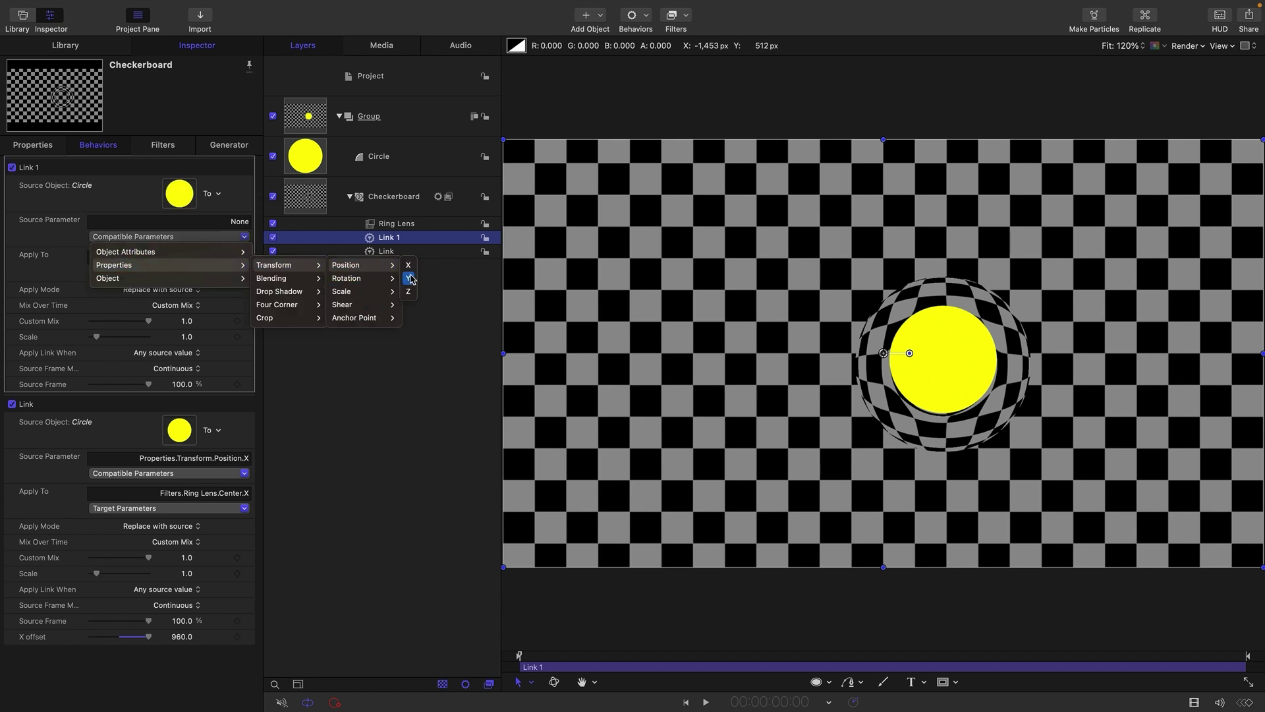
left_click(409, 278)
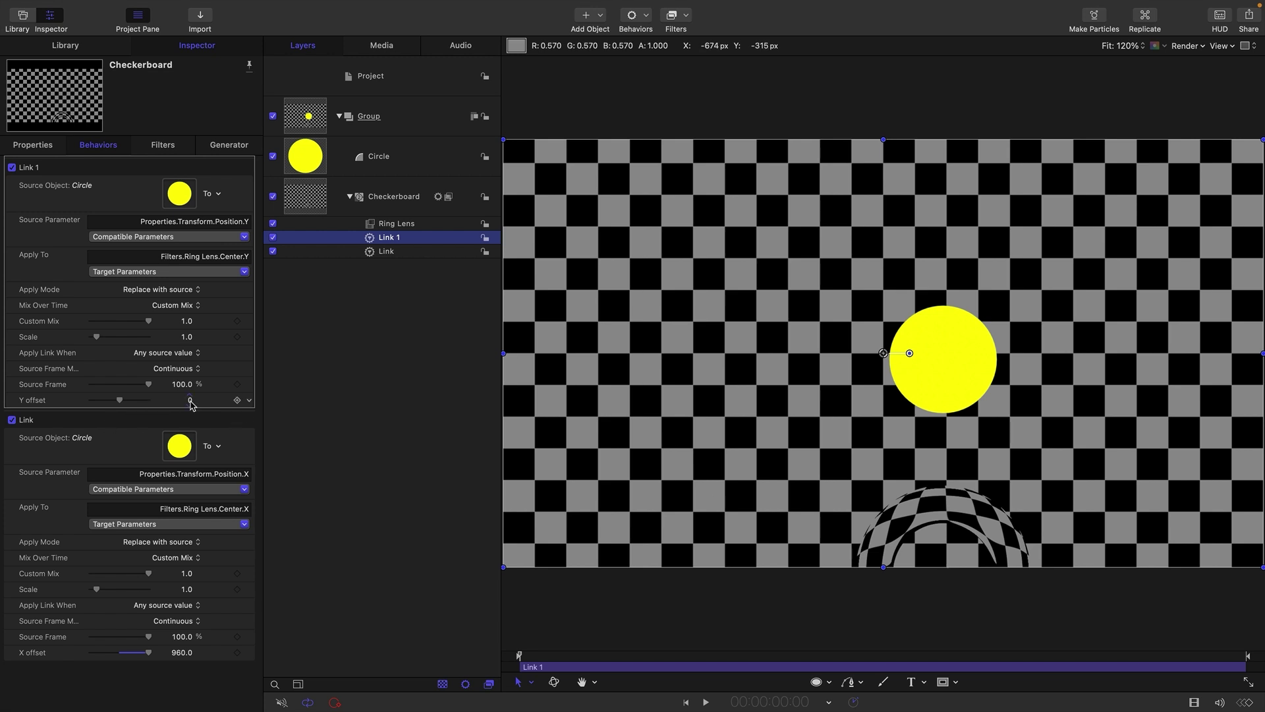
left_click(190, 400)
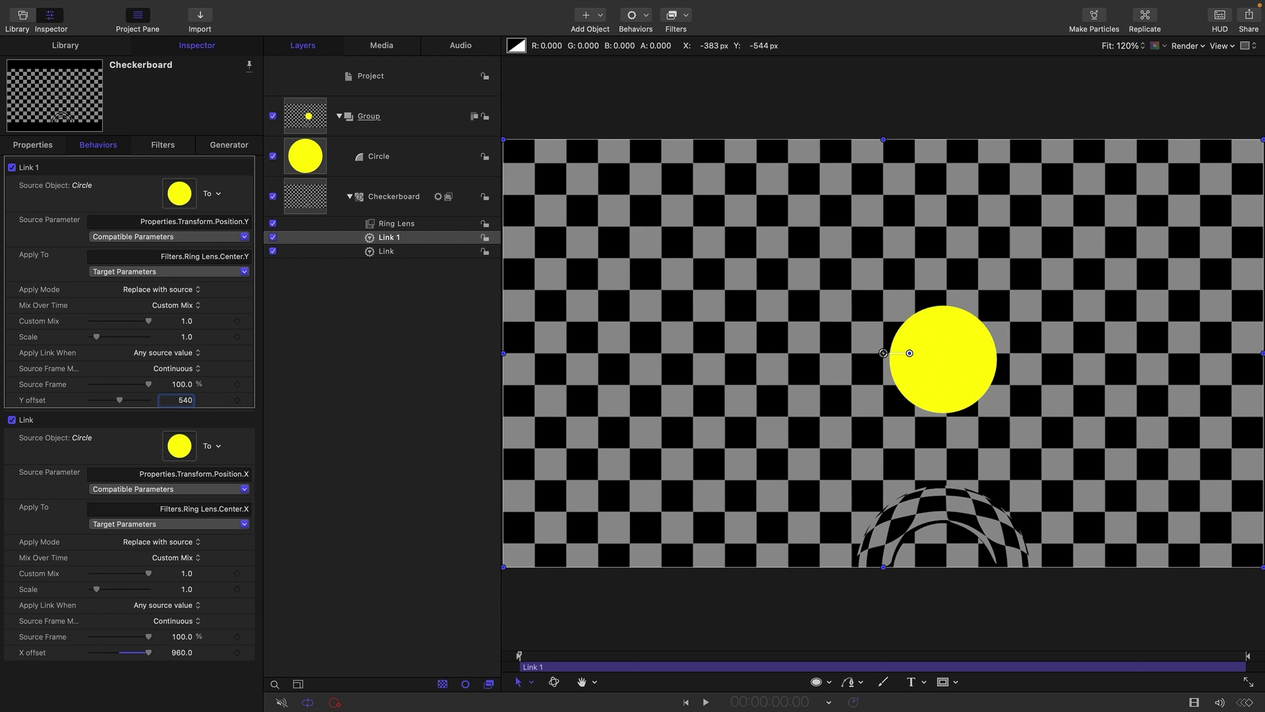
key("Return")
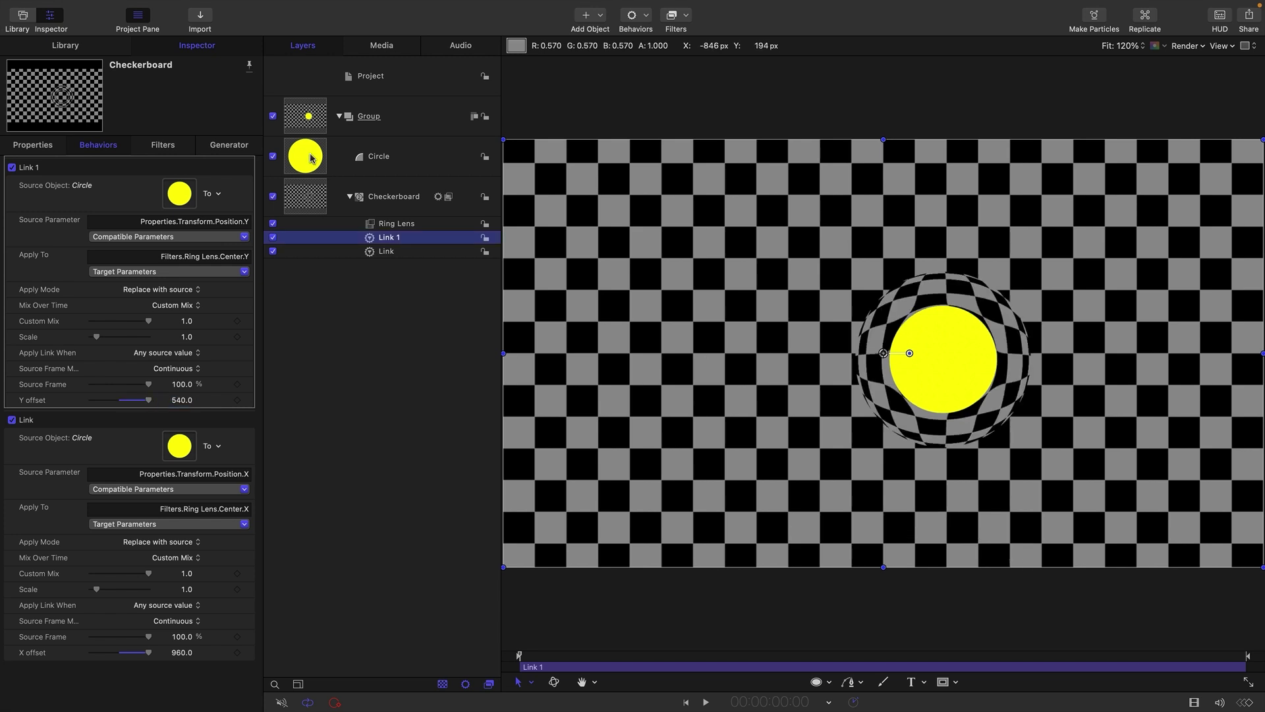
Step: Drag the Circle to confirm the lens follows, then hide the Circle layer
left_click(311, 158)
left_click_drag(928, 358, 758, 494)
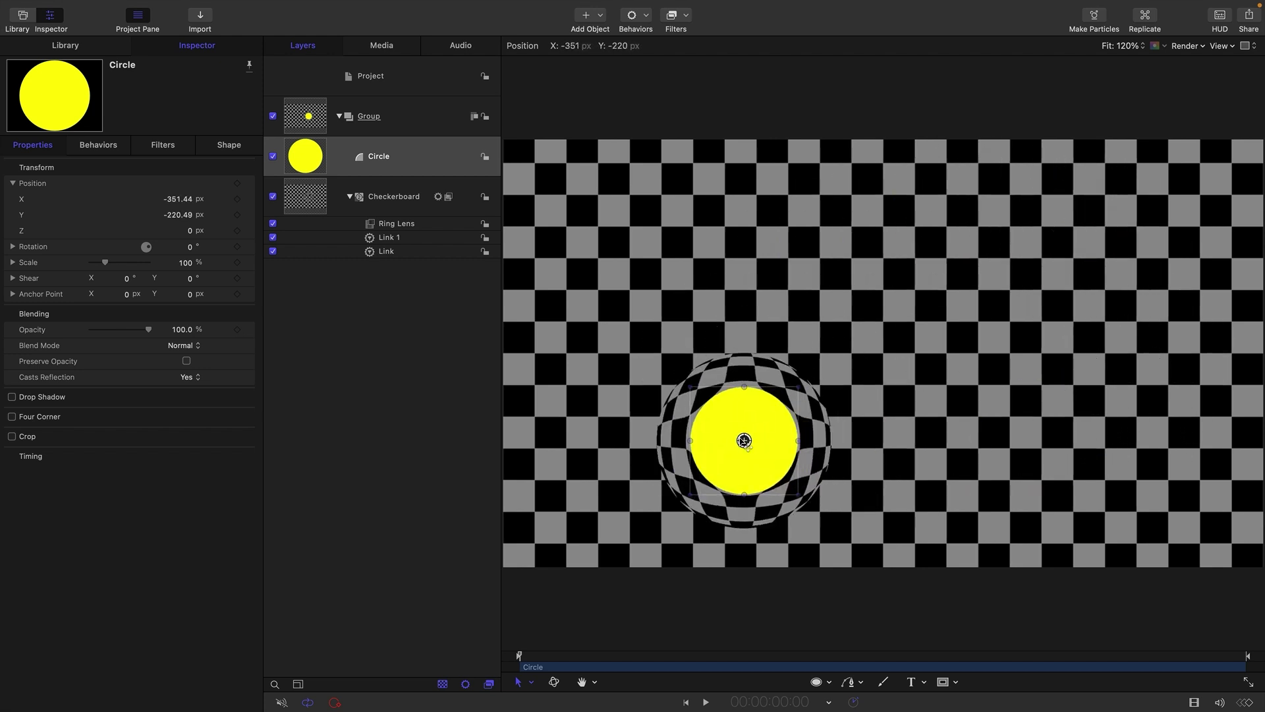
left_click(273, 156)
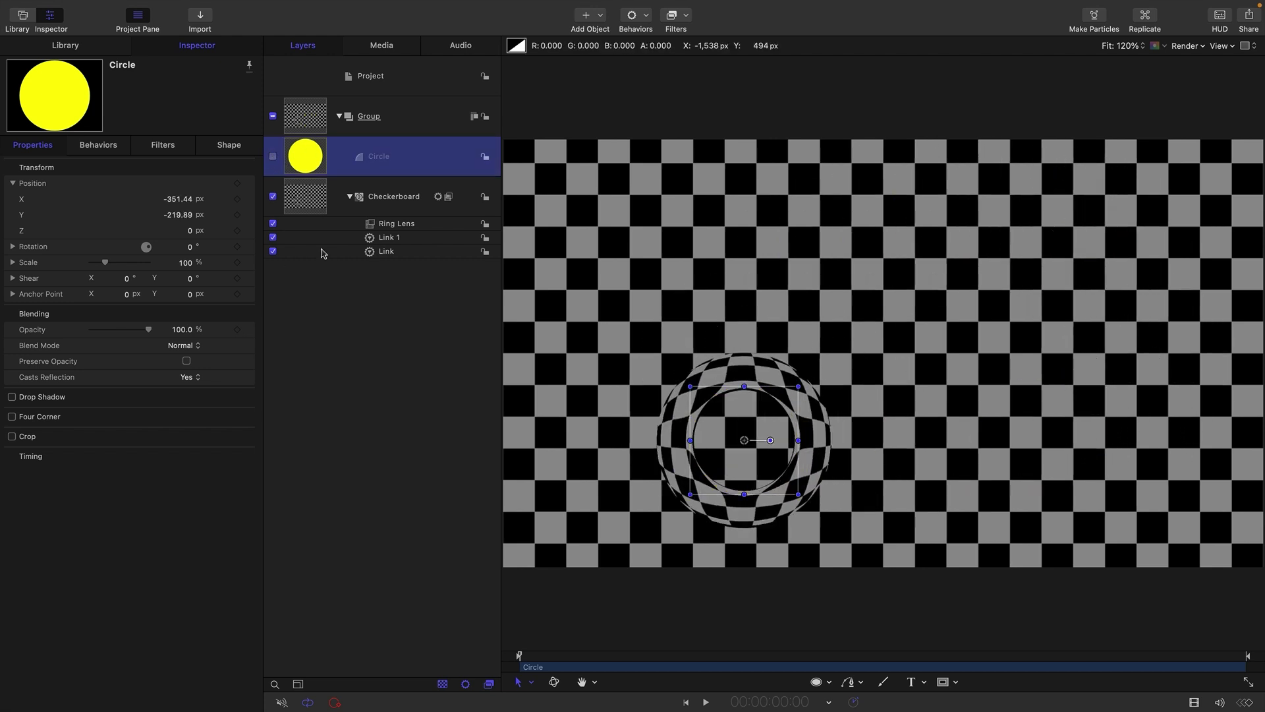
Step: Add a Bulge distortion filter to the Checkerboard and lower its Amount to 167.8
left_click(312, 196)
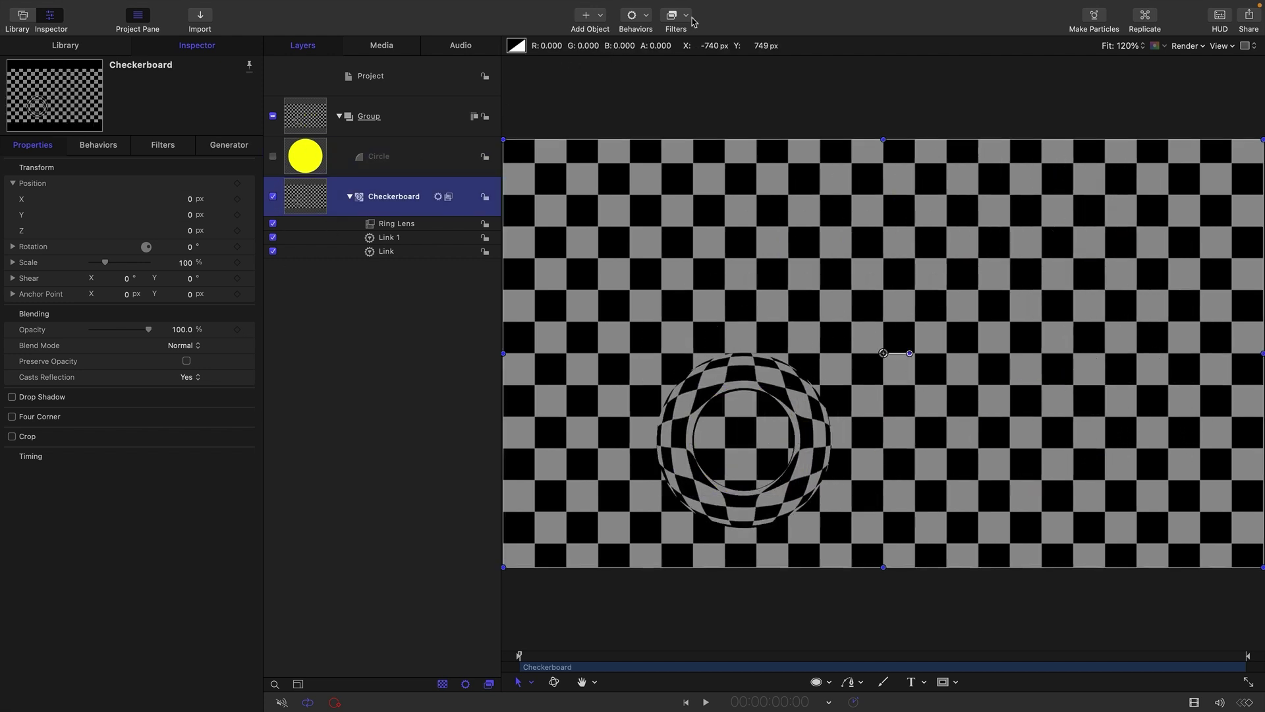
left_click(687, 18)
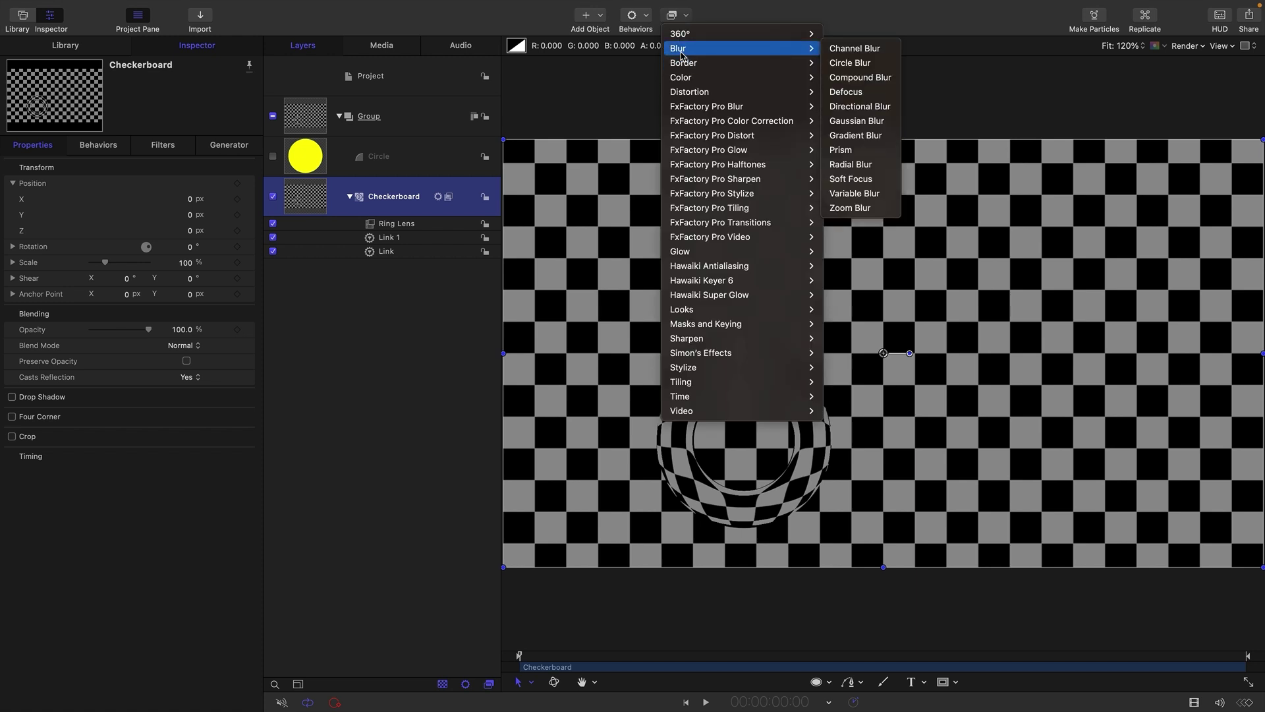
mouse_move(682, 95)
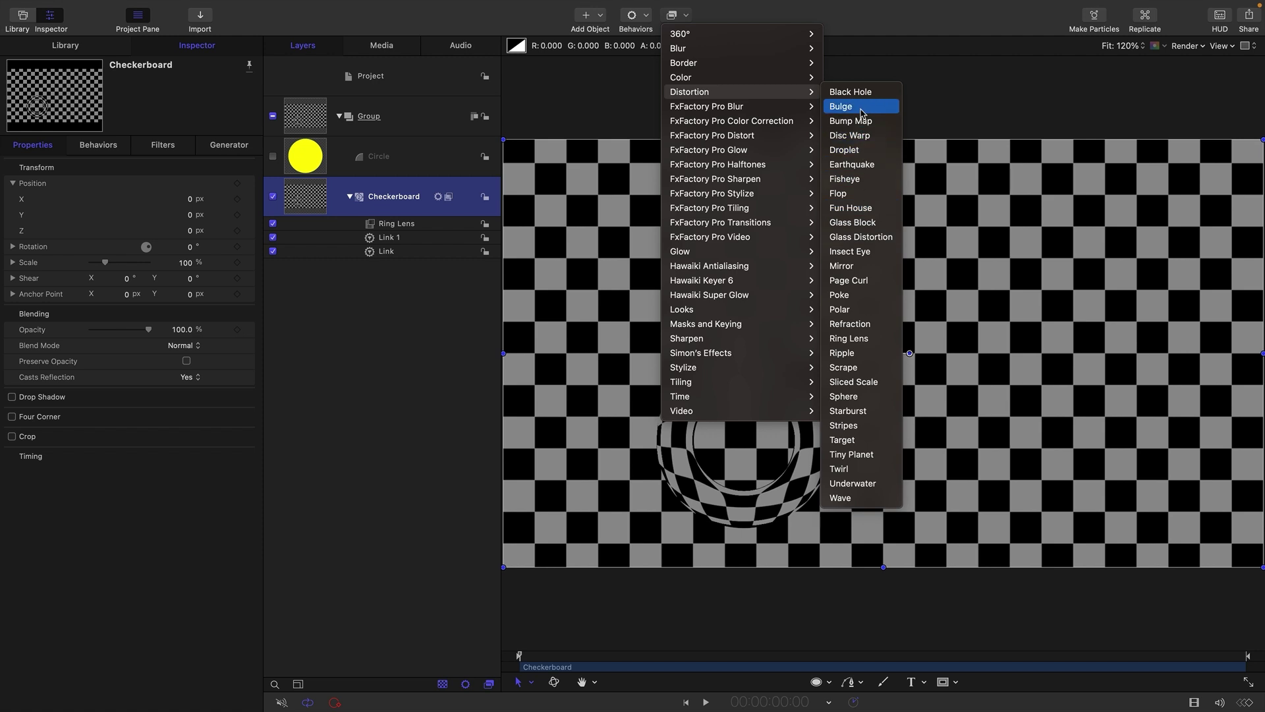
left_click(862, 107)
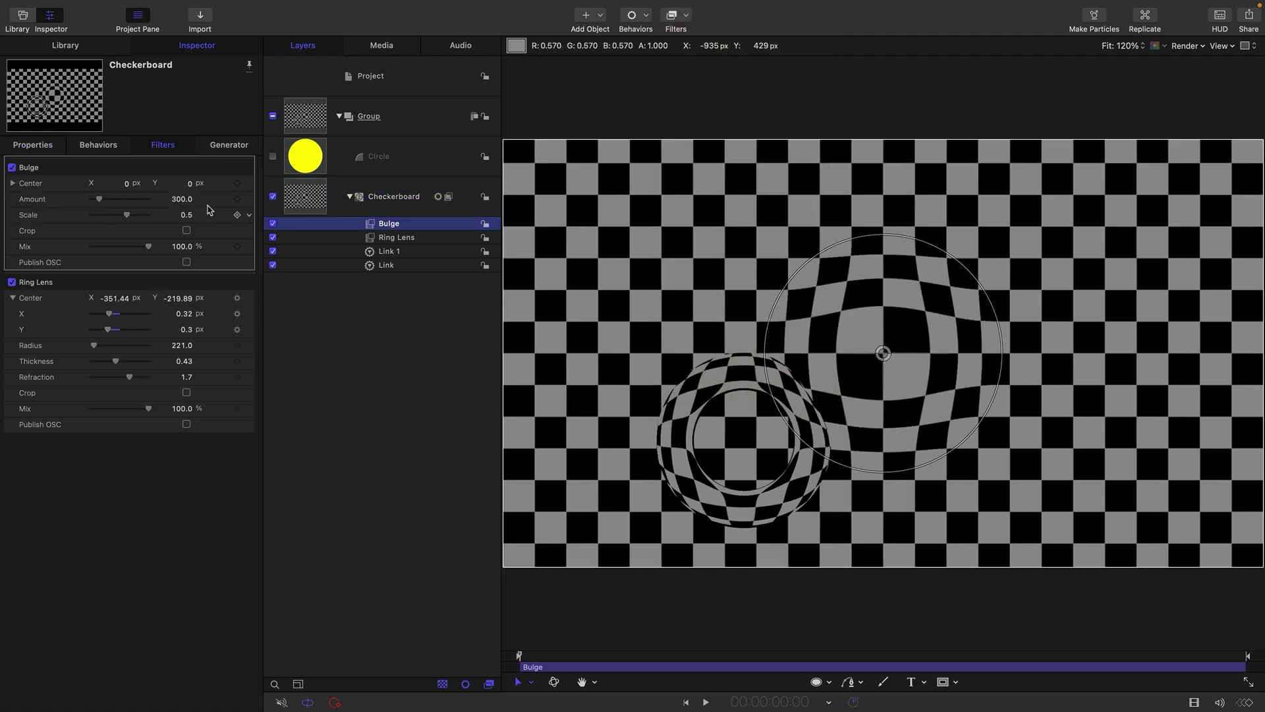
left_click_drag(182, 199, 110, 216)
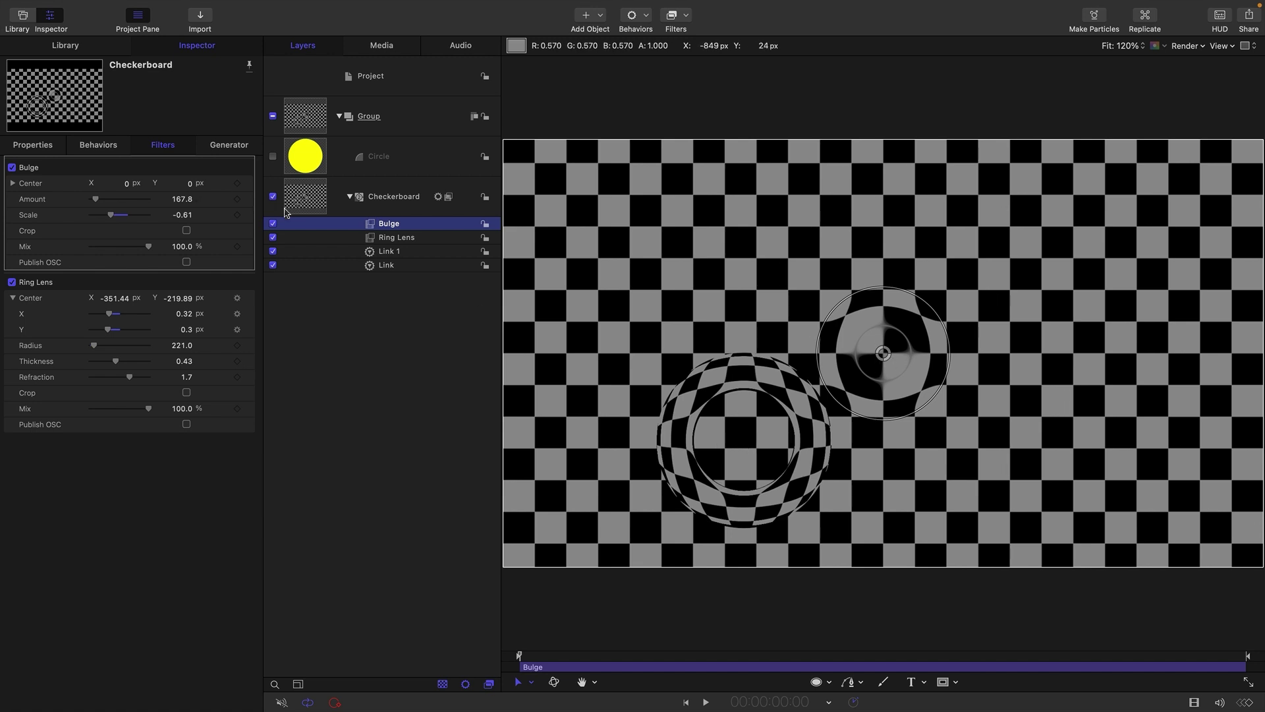
left_click(249, 184)
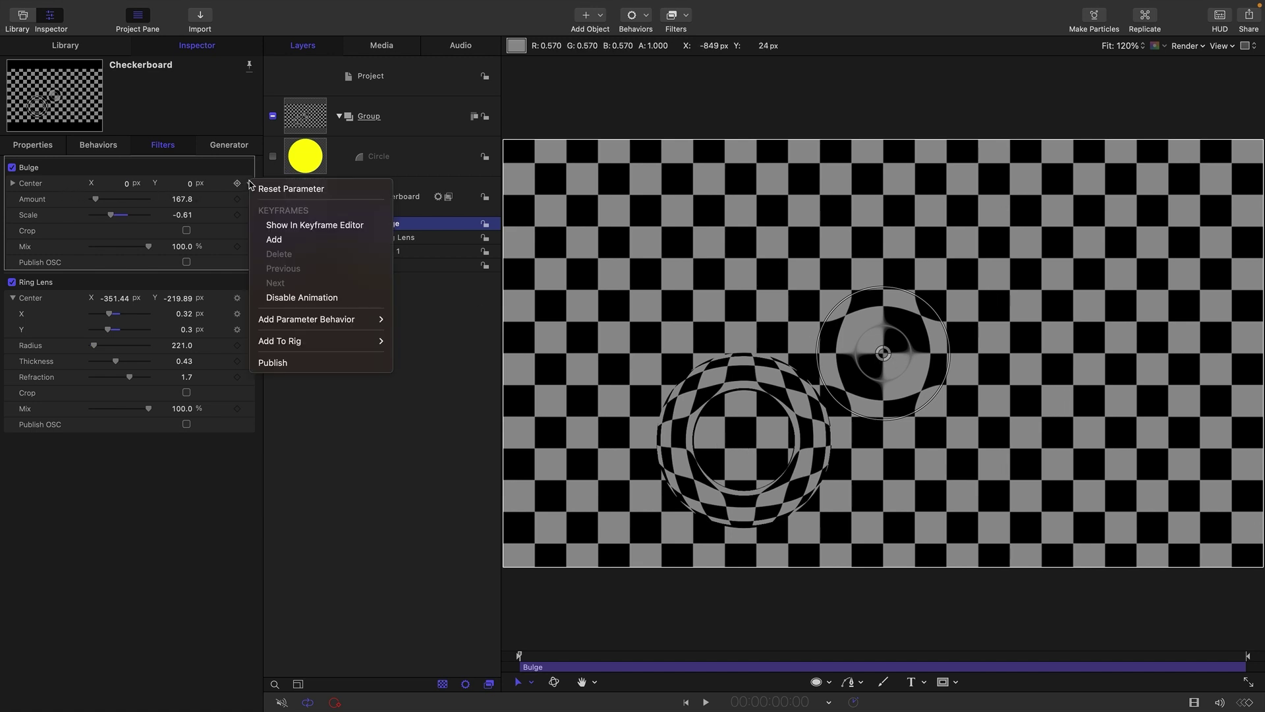
Step: Link the Bulge Center to Ring Lens Center (All) with the Checkerboard as source object
mouse_move(343, 322)
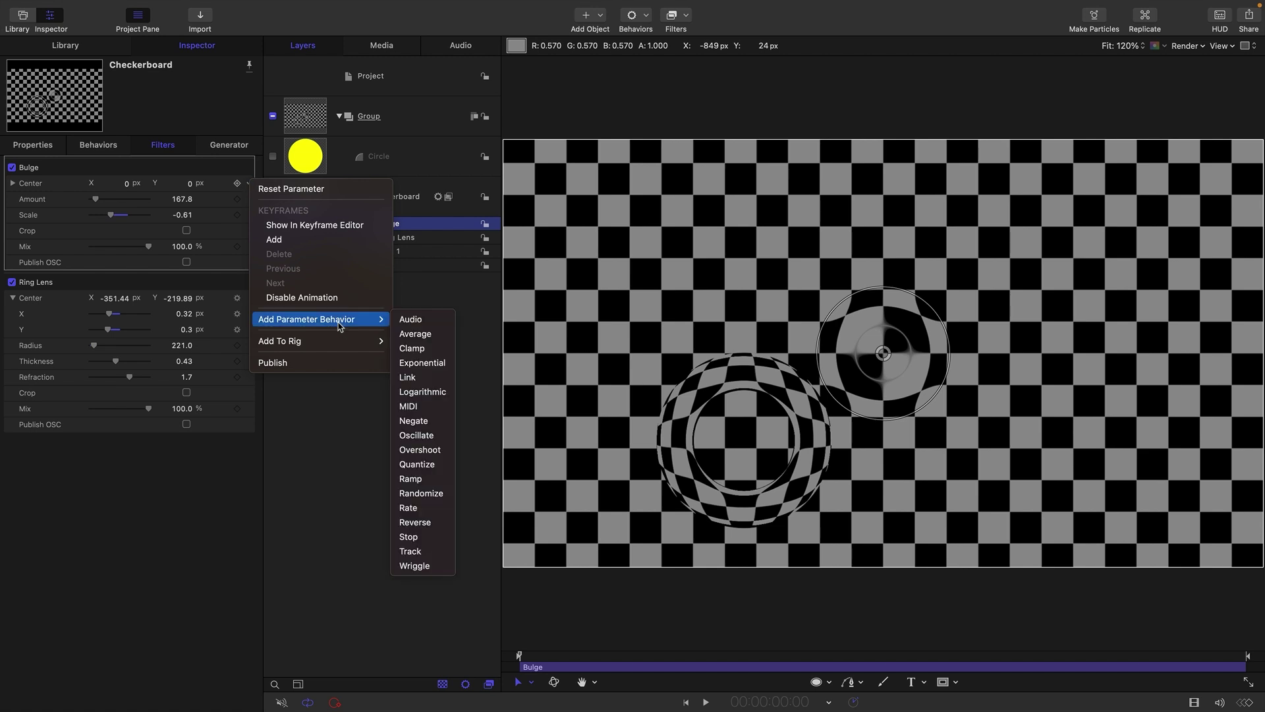
left_click(416, 379)
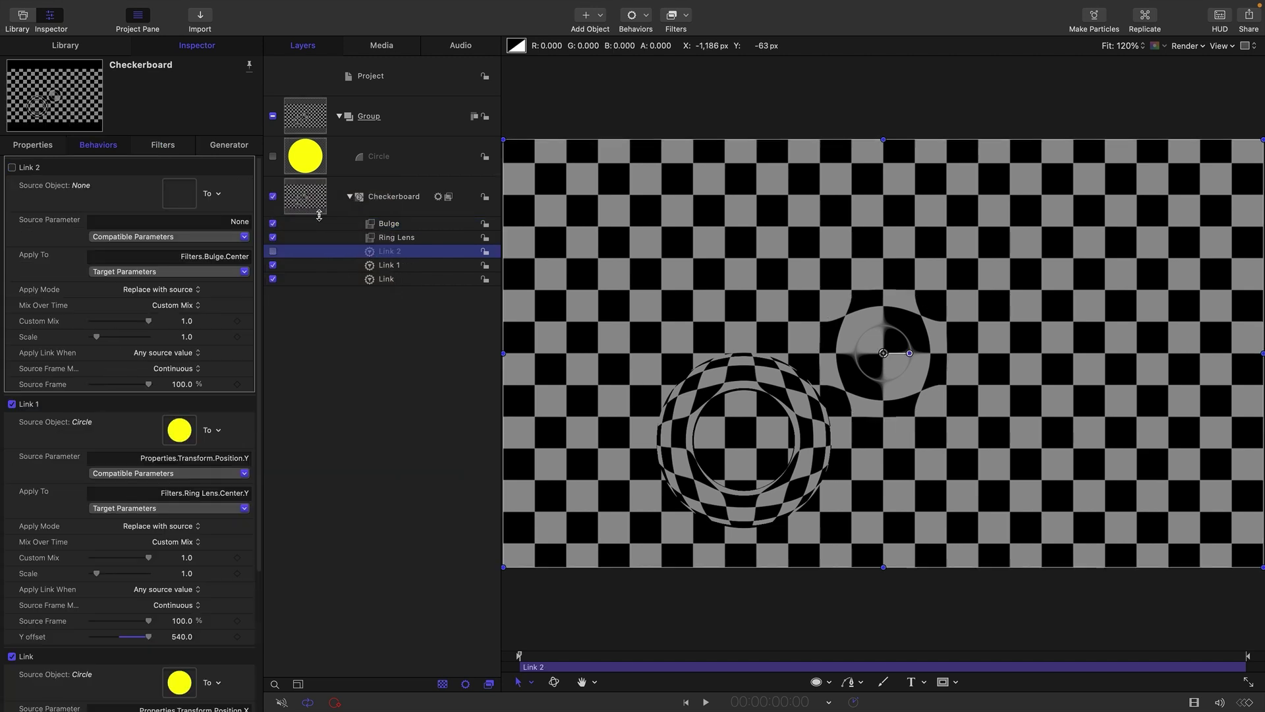
left_click_drag(310, 205, 180, 194)
left_click(191, 235)
mouse_move(218, 279)
mouse_move(297, 280)
mouse_move(350, 279)
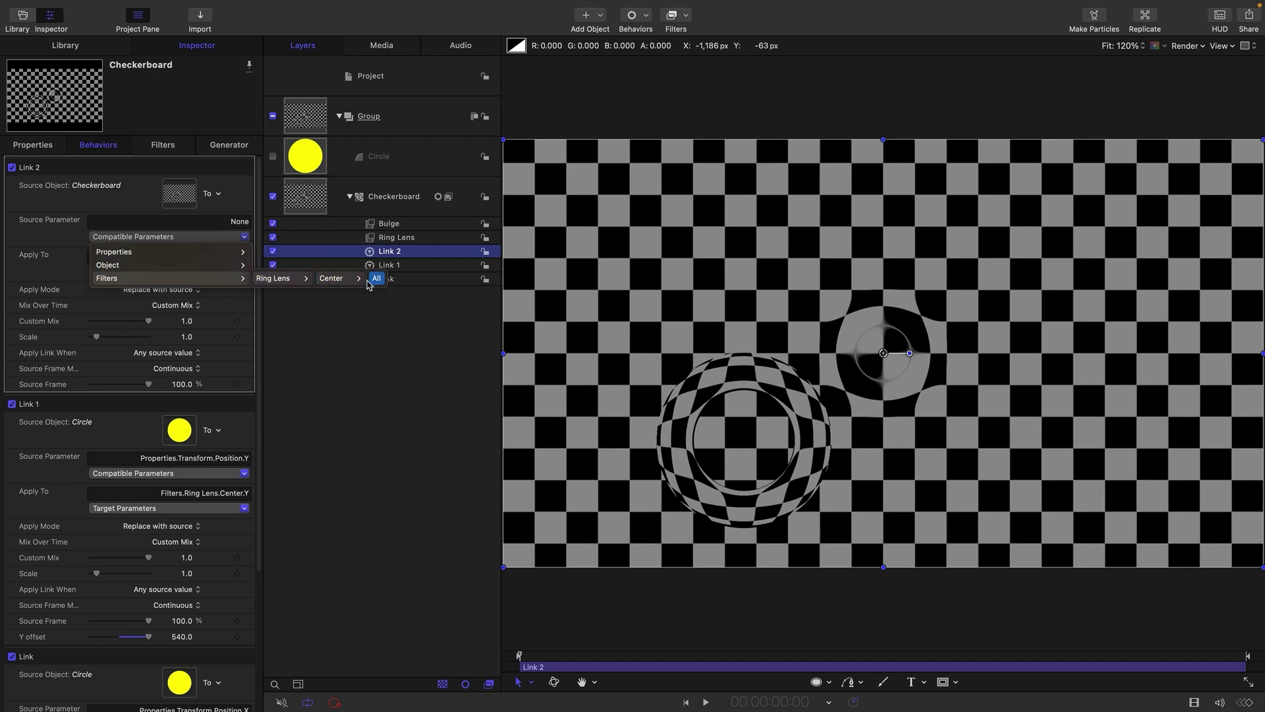
left_click(374, 278)
left_click(389, 238)
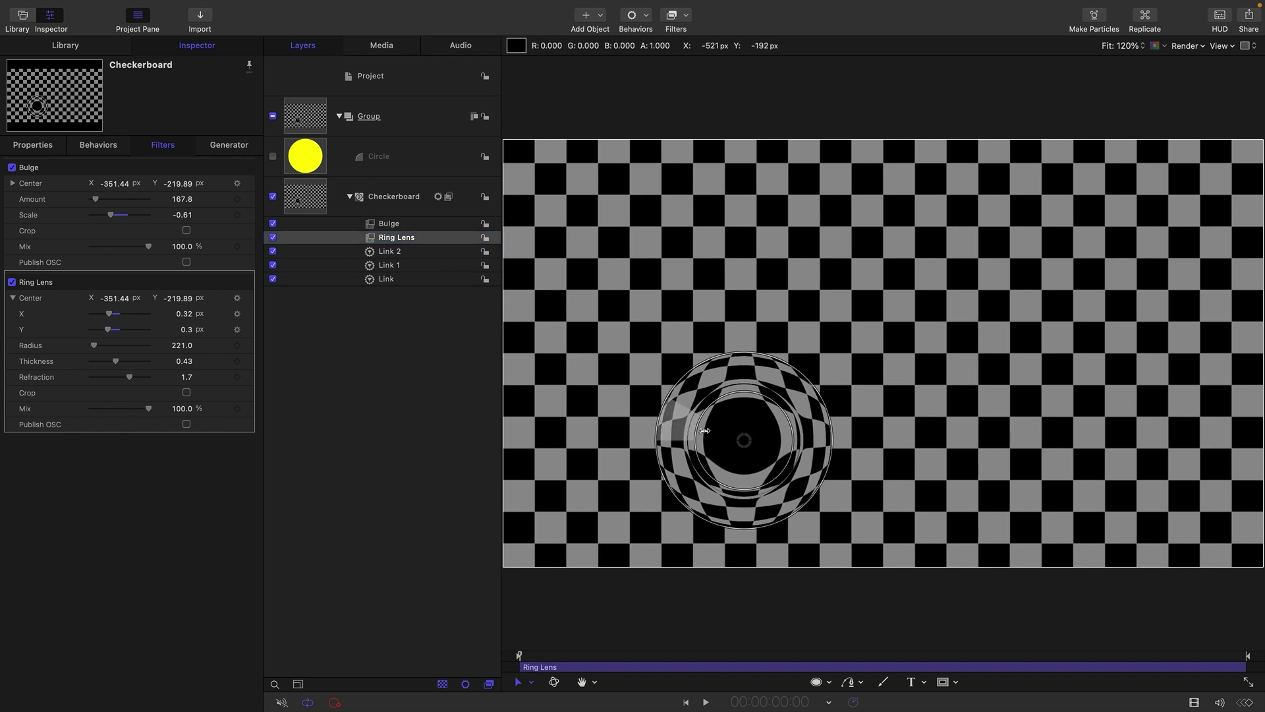
left_click(306, 150)
Step: Scrub the Circle's Position X to -474.99 so the lens and bulge follow
left_click(305, 150)
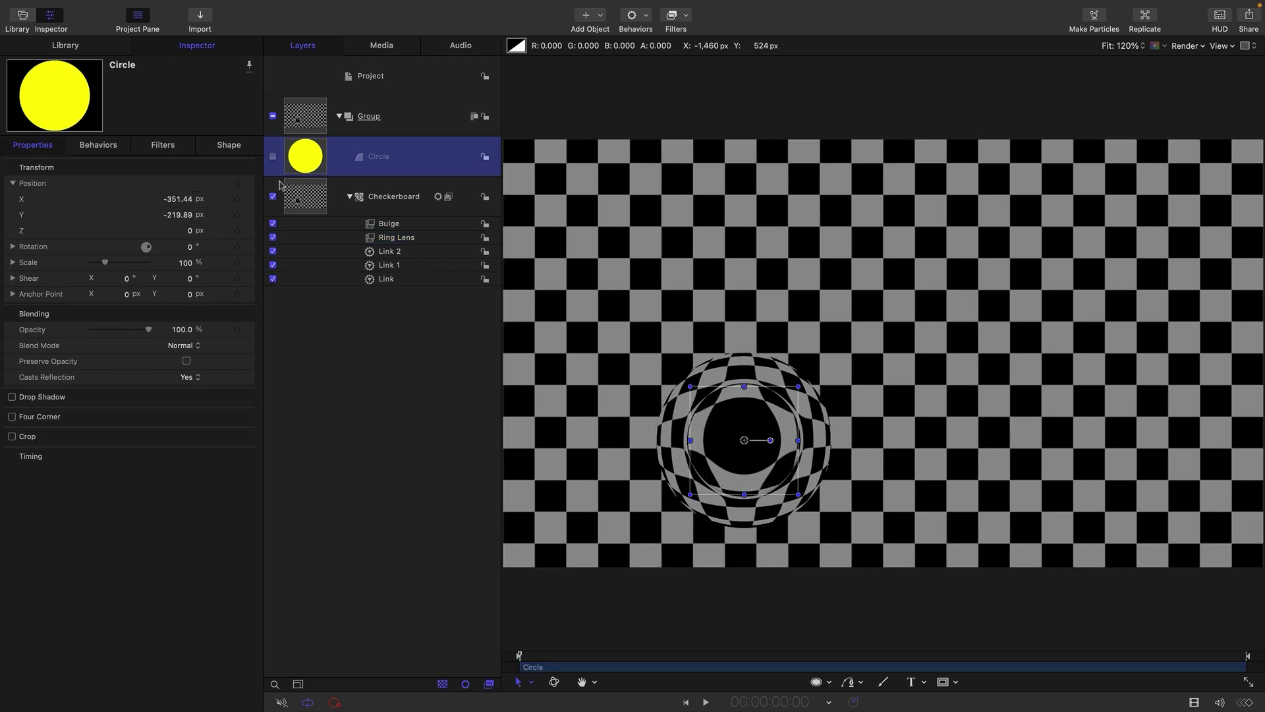
mouse_move(189, 206)
left_mouse_down()
mouse_move(176, 198)
mouse_move(198, 199)
left_mouse_up()
left_click(178, 215)
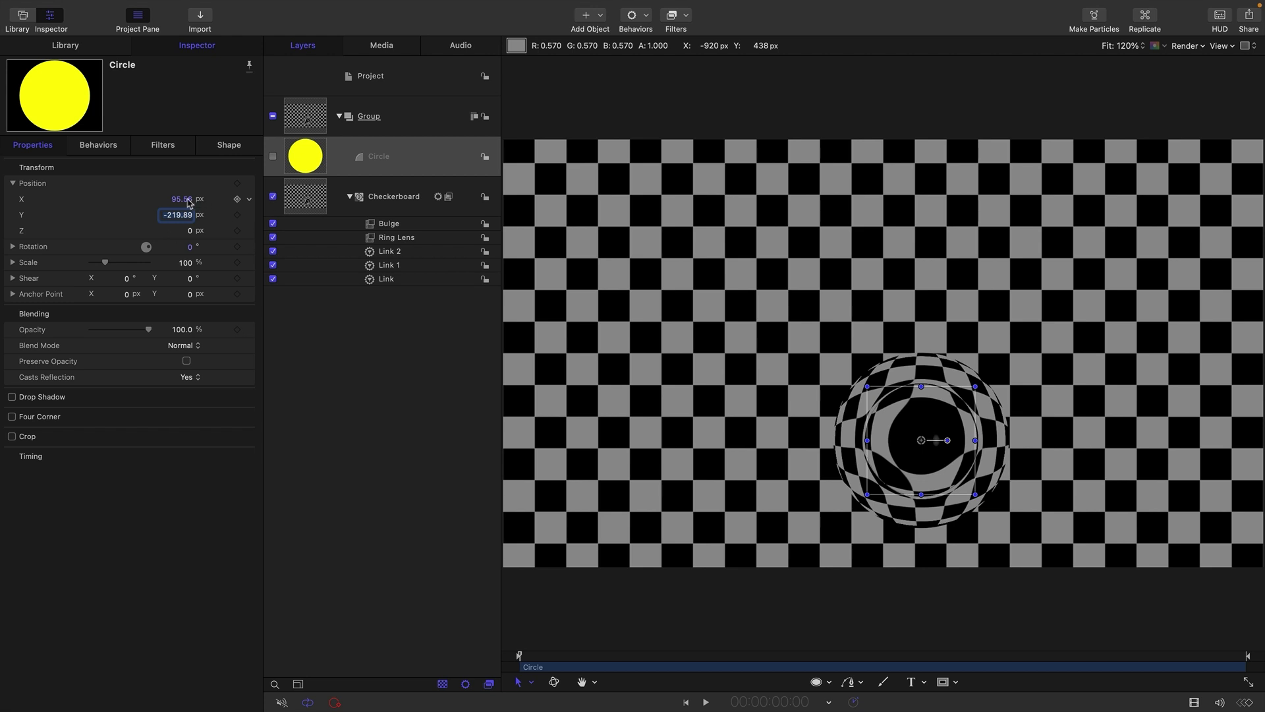
left_click_drag(188, 199, 105, 199)
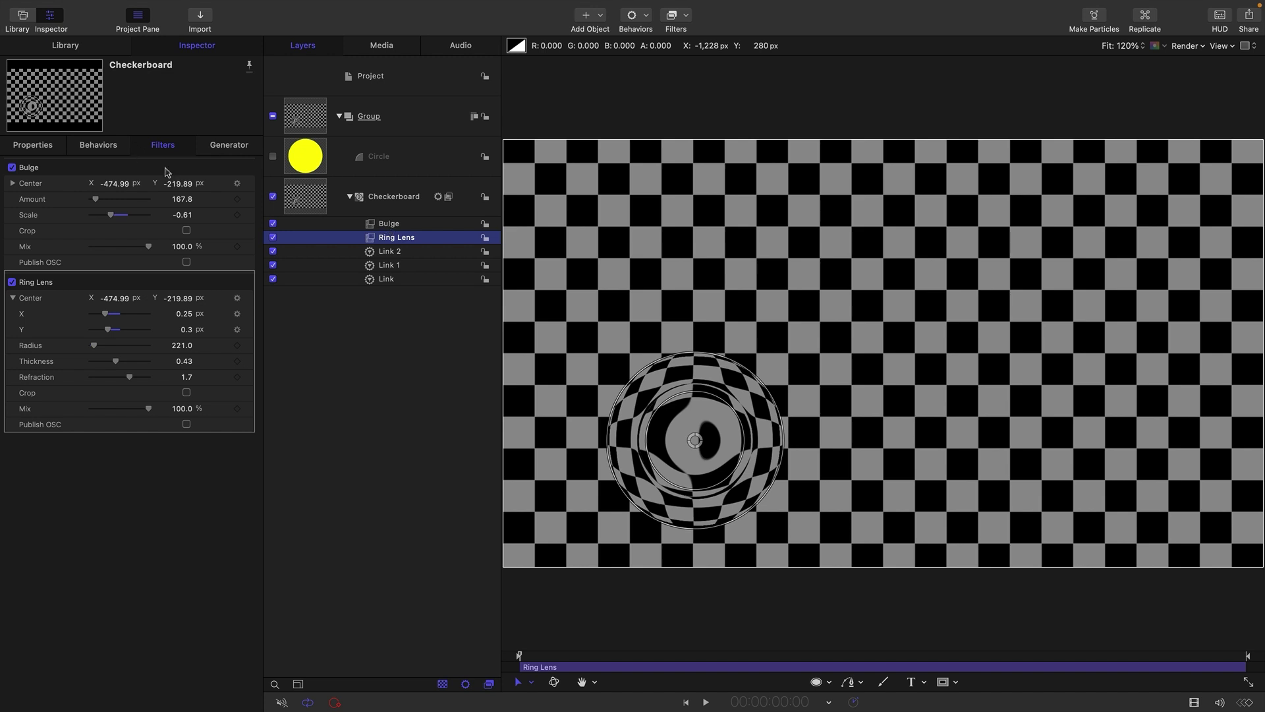
Step: Add Link 3 so the Checkerboard generator's Center follows Ring Lens Center (All)
left_click(291, 190)
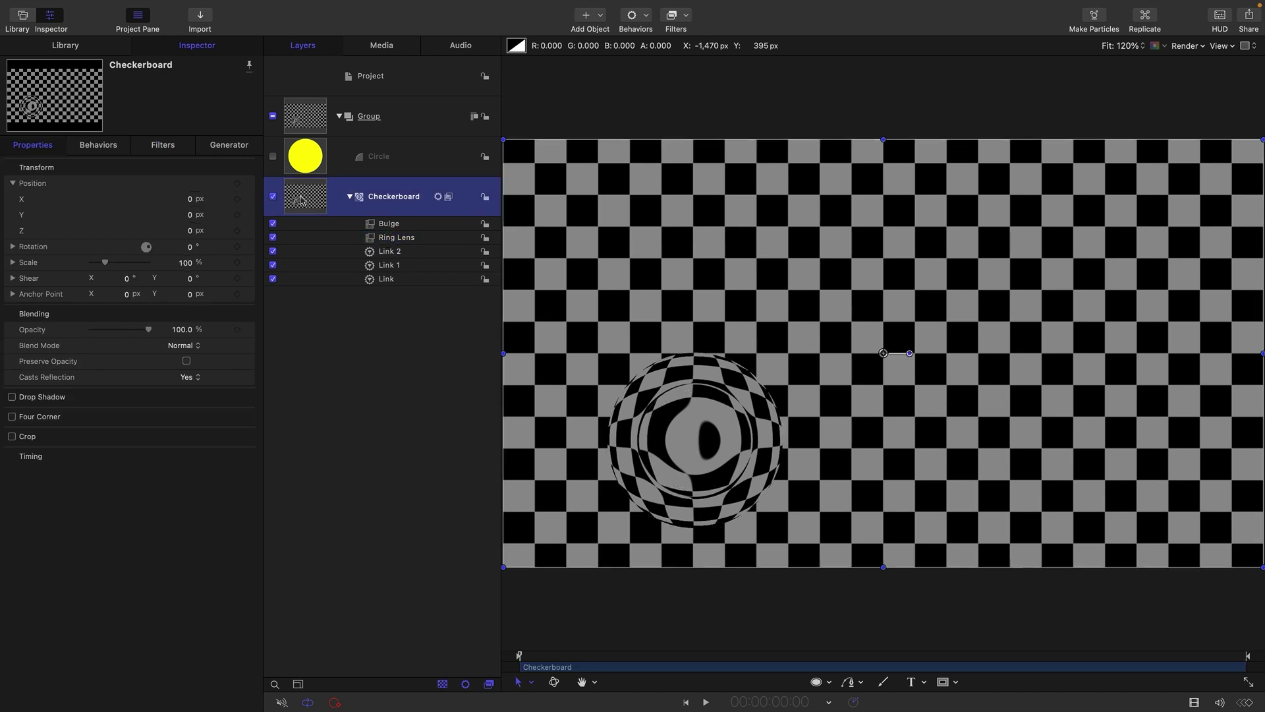
left_click(235, 148)
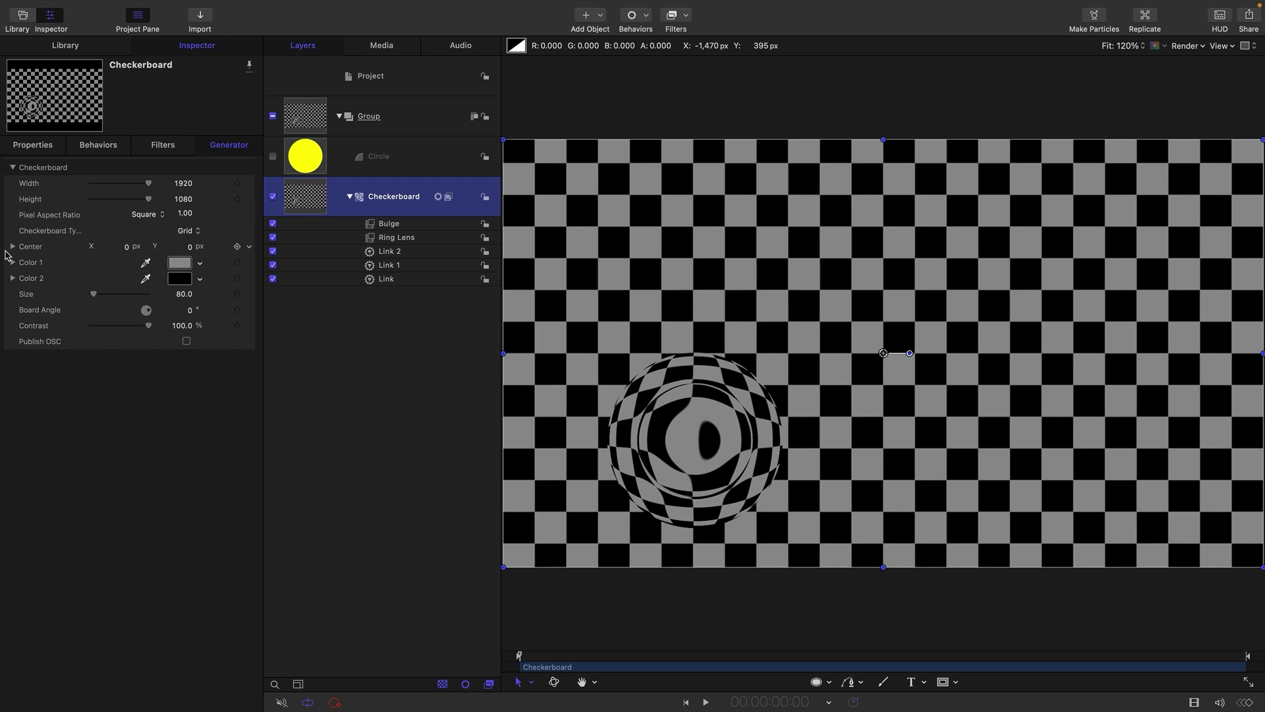
left_click(251, 247)
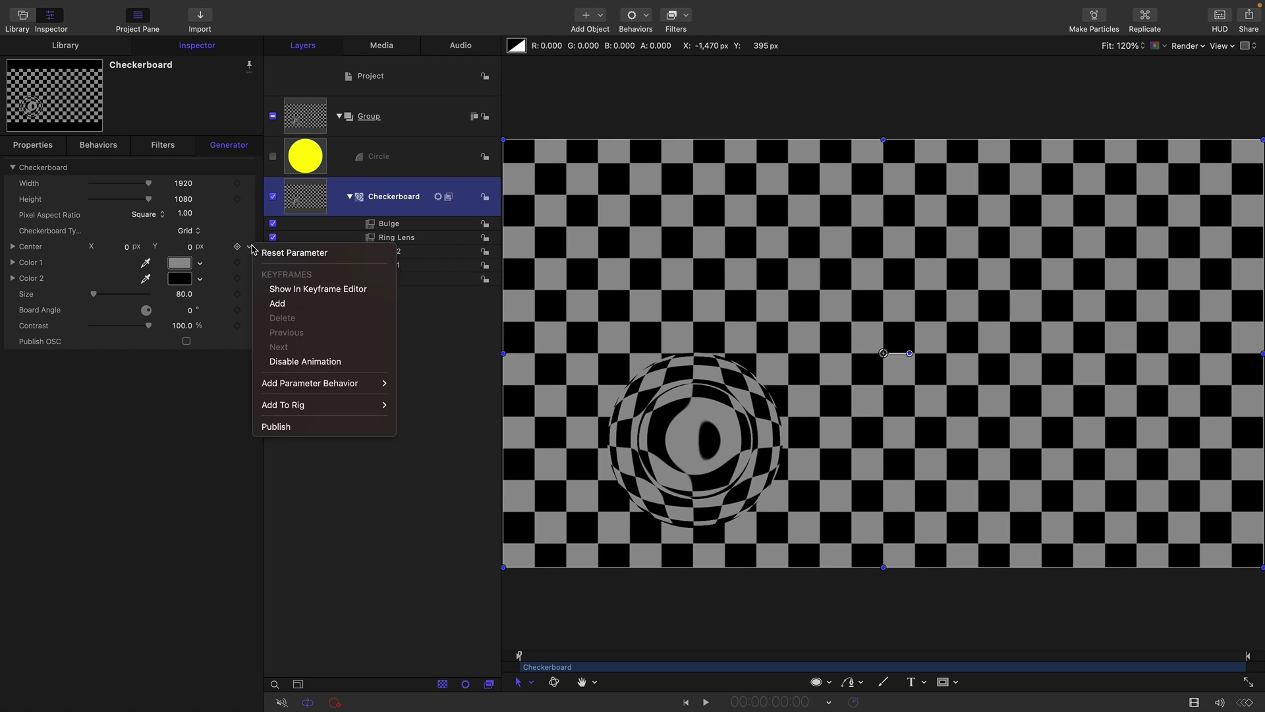
mouse_move(311, 384)
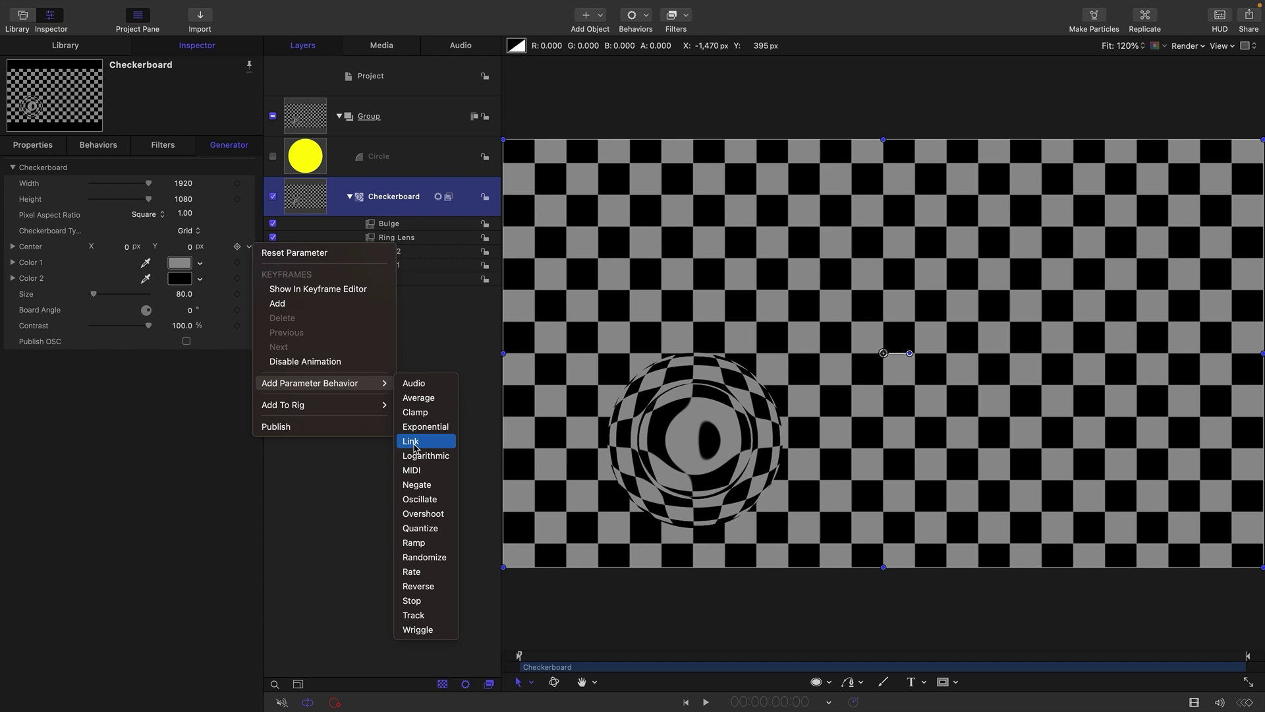
left_click(412, 442)
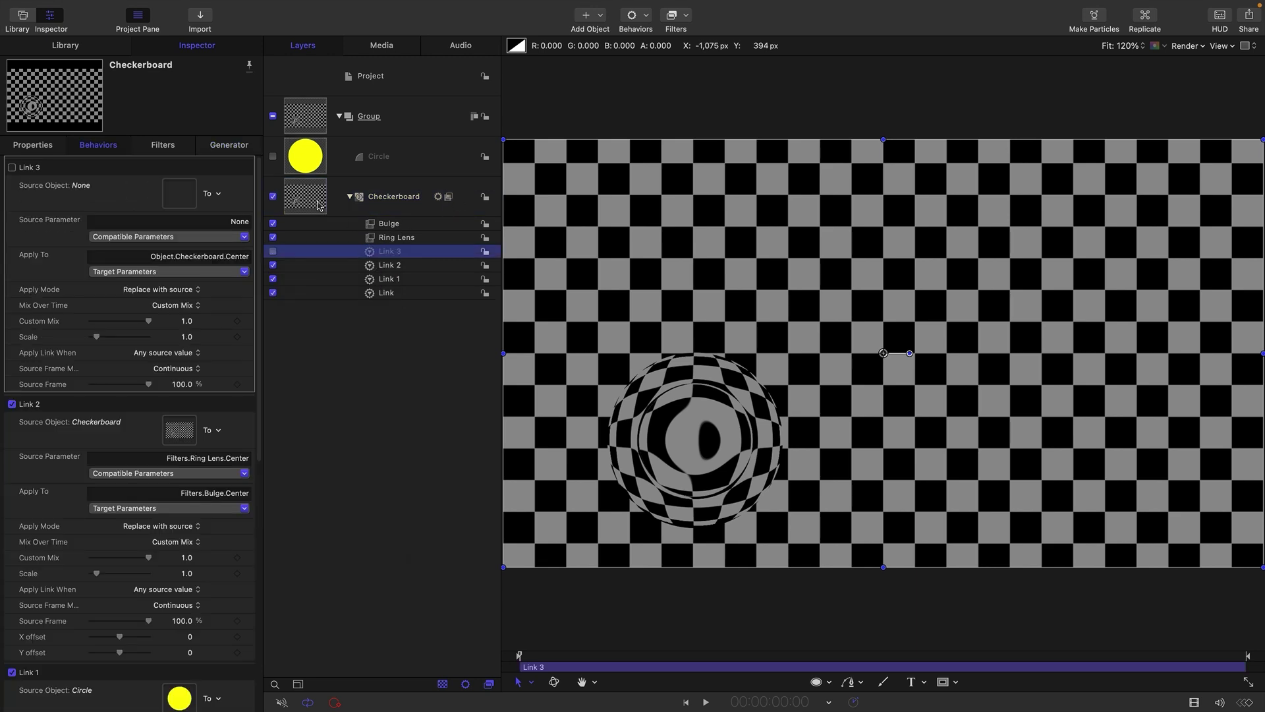
left_click_drag(315, 193, 179, 193)
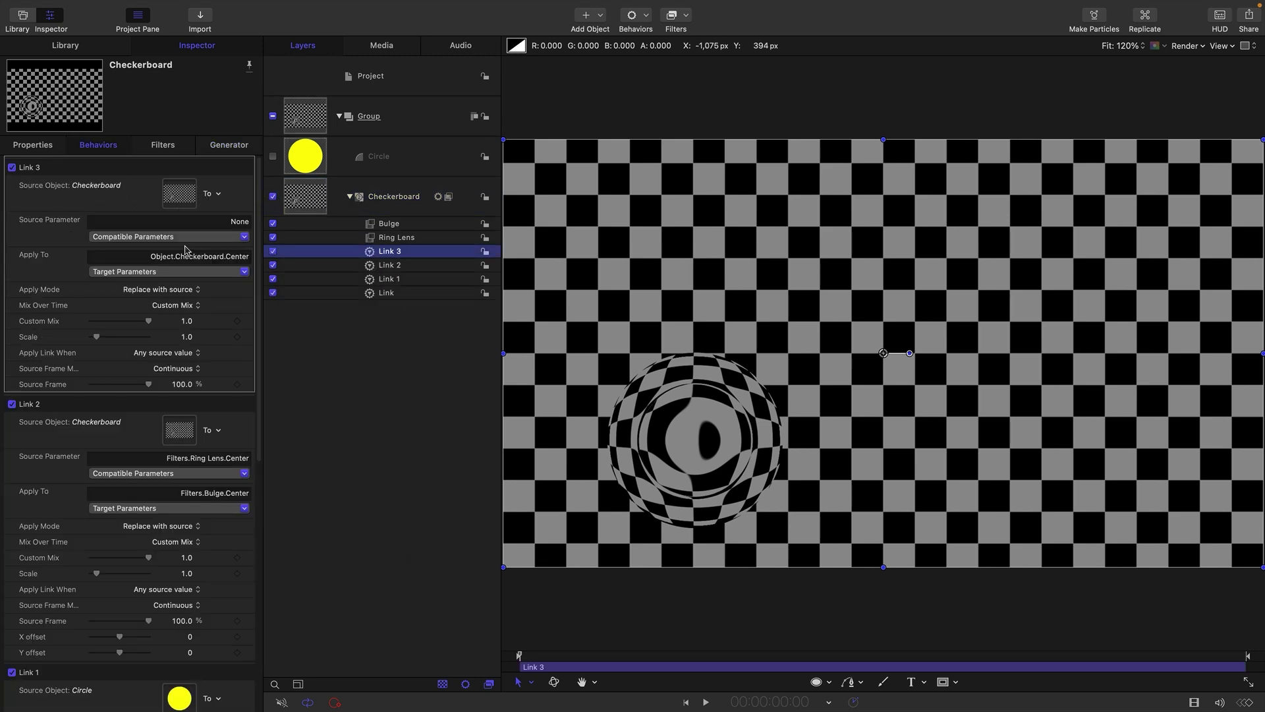
left_click(170, 238)
mouse_move(165, 264)
mouse_move(277, 279)
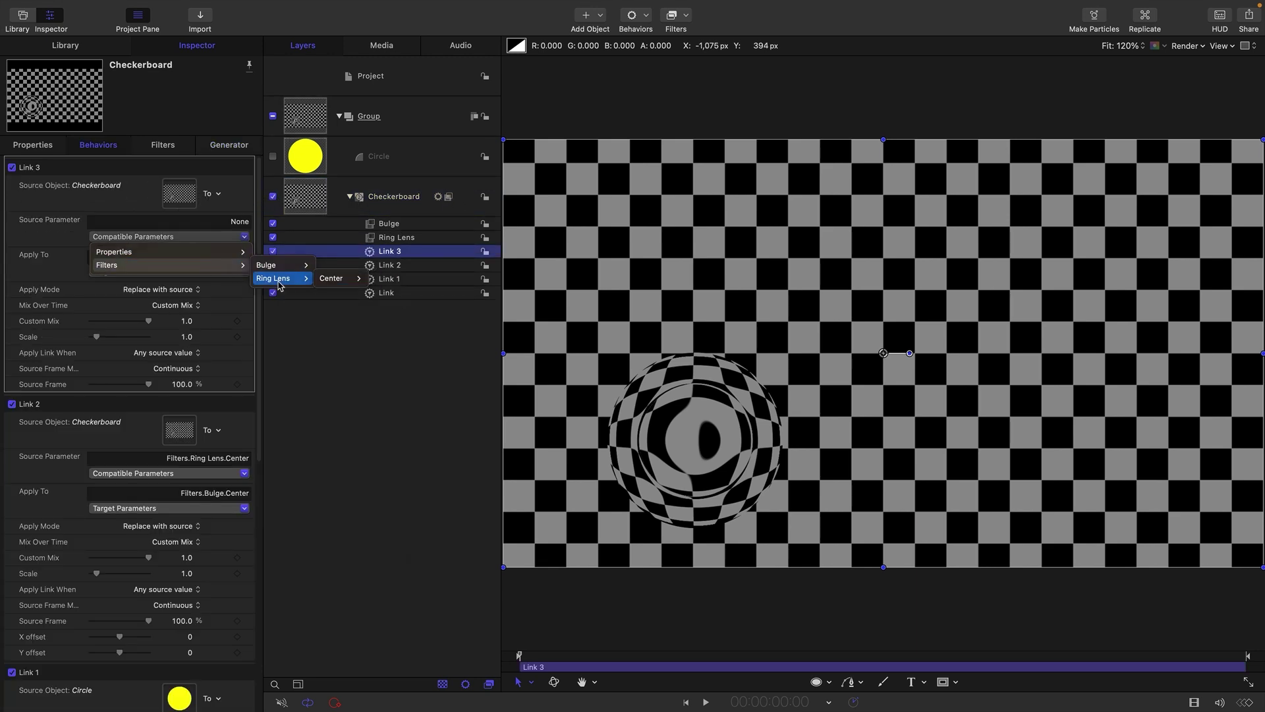
left_click(377, 280)
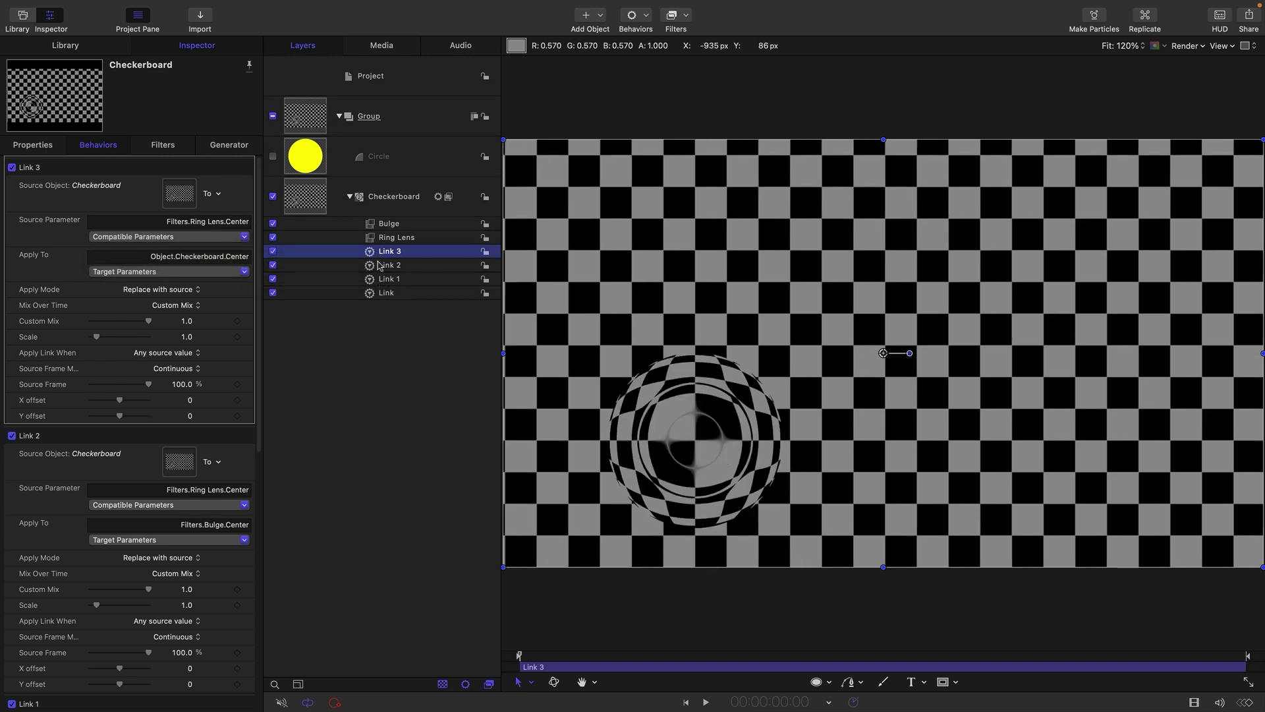
left_click(389, 239)
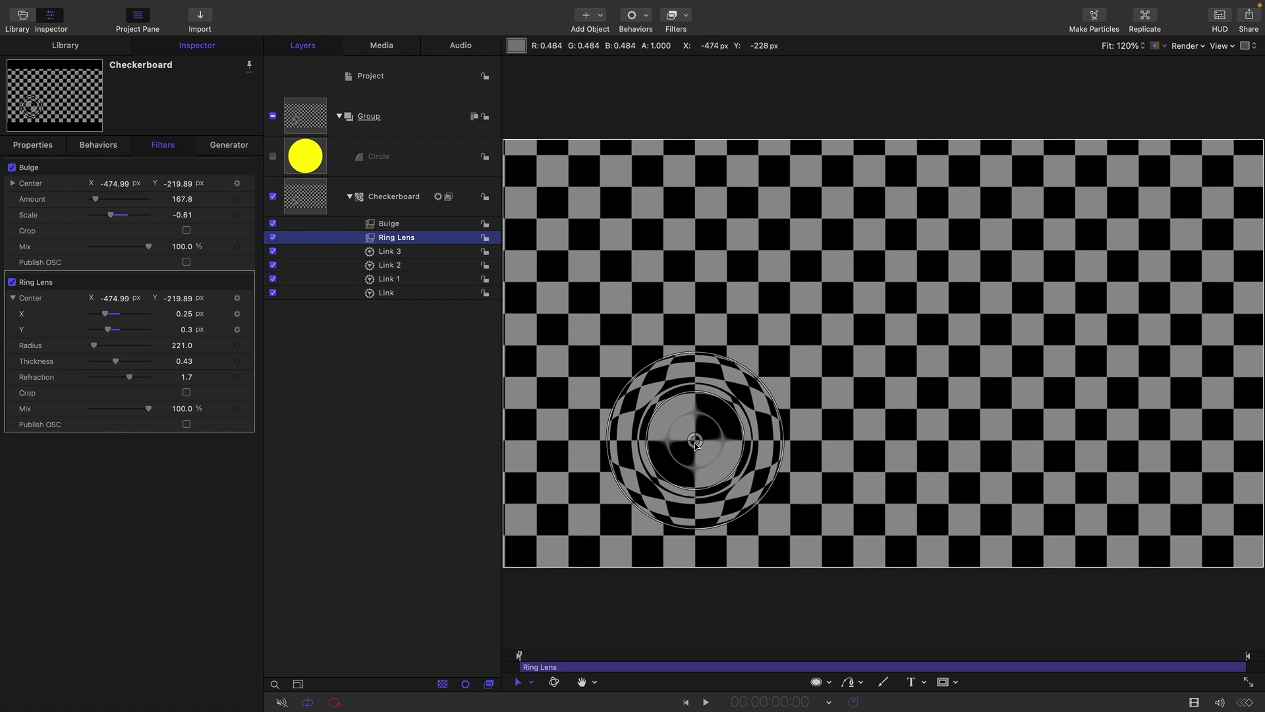
Step: Drag the hidden Circle to the lower right, carrying the lens, bulge and pattern along
left_click(696, 444)
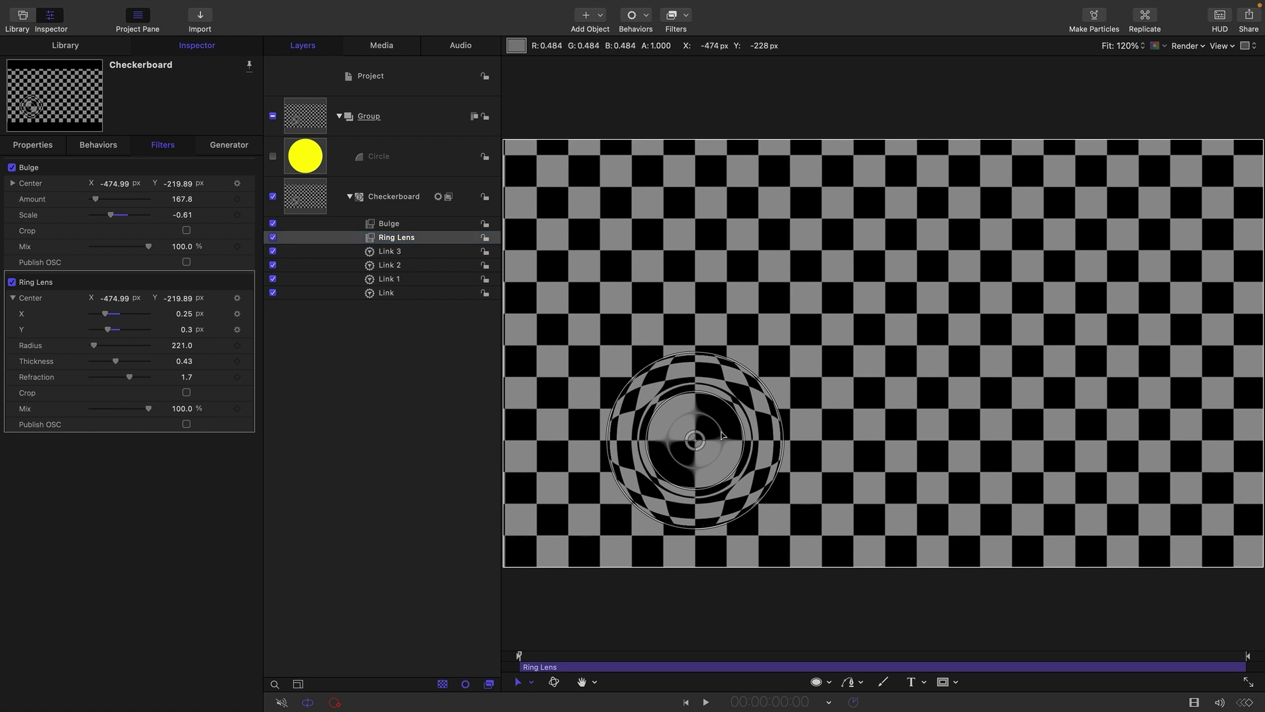
left_click(307, 160)
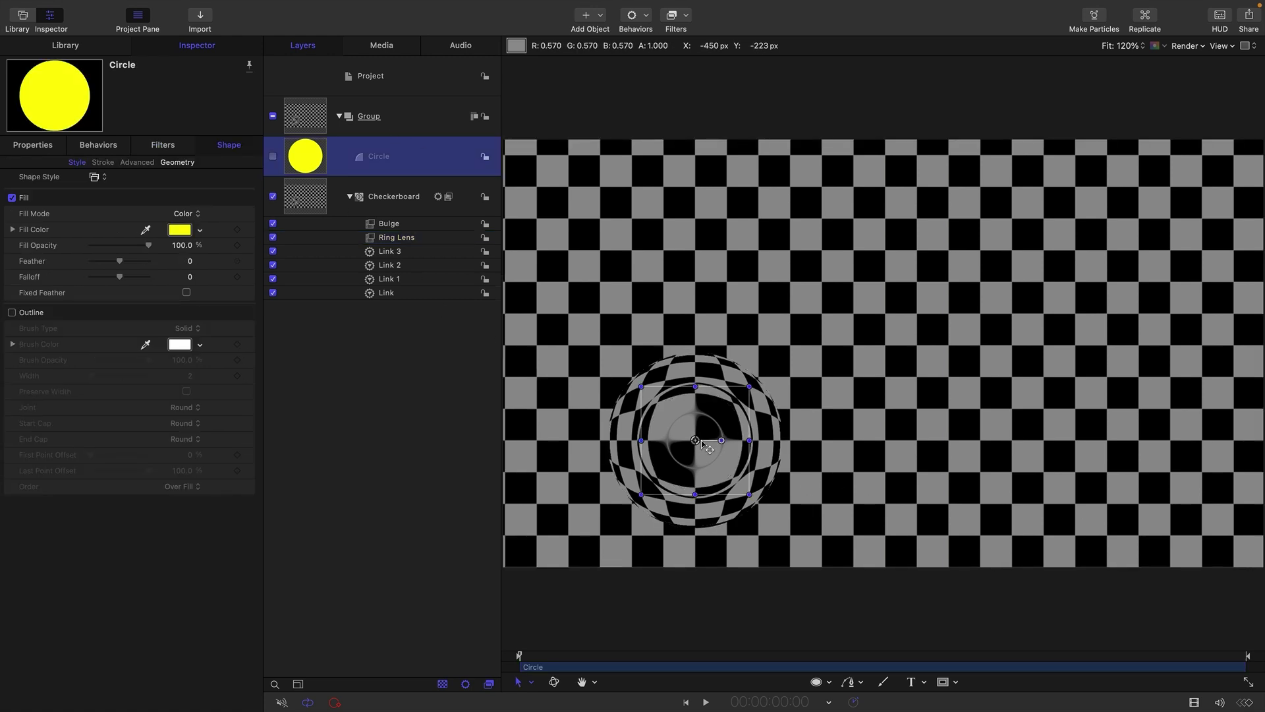
left_click_drag(713, 438, 934, 457)
left_click_drag(1024, 460, 1217, 473)
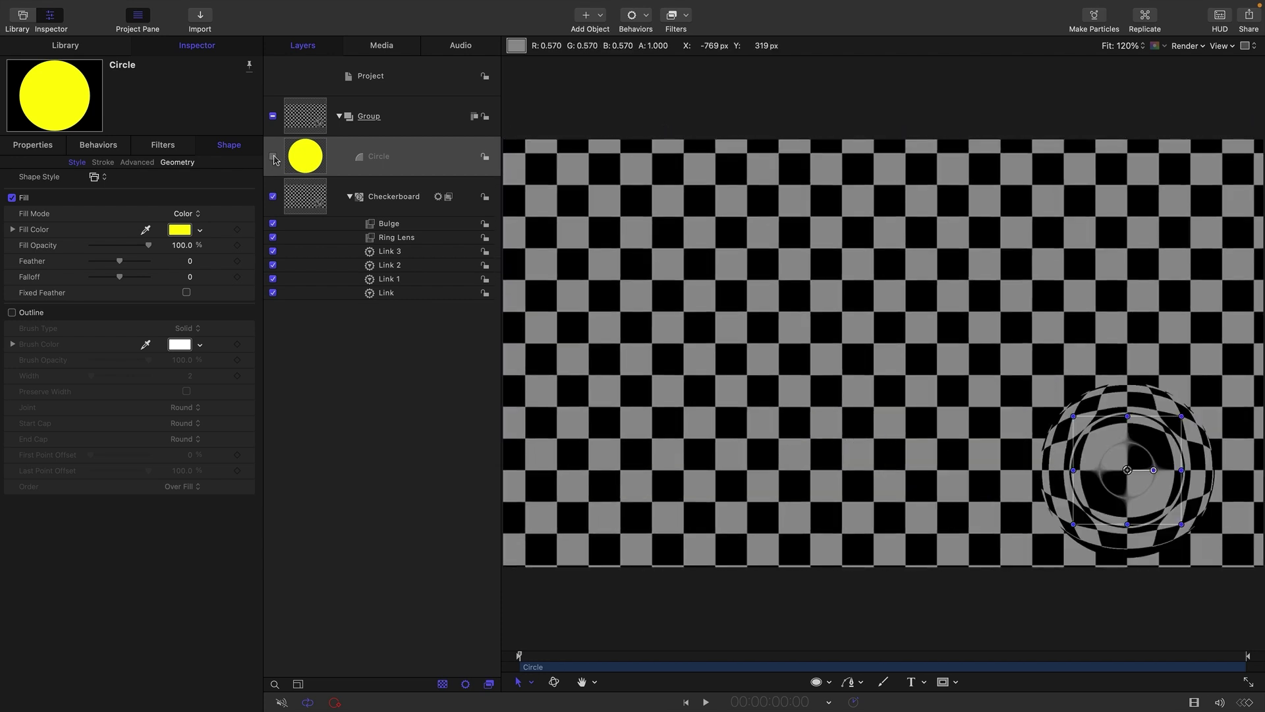